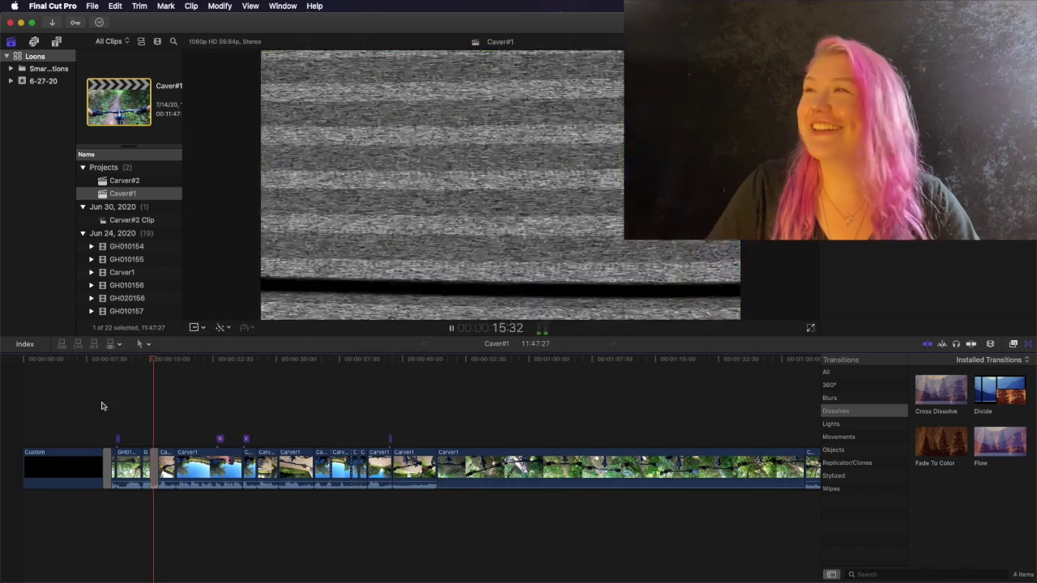
Review the Caver#1 video timeline from the opening clips through to its end
{"action": "left_click", "coordinate": [107, 438]}
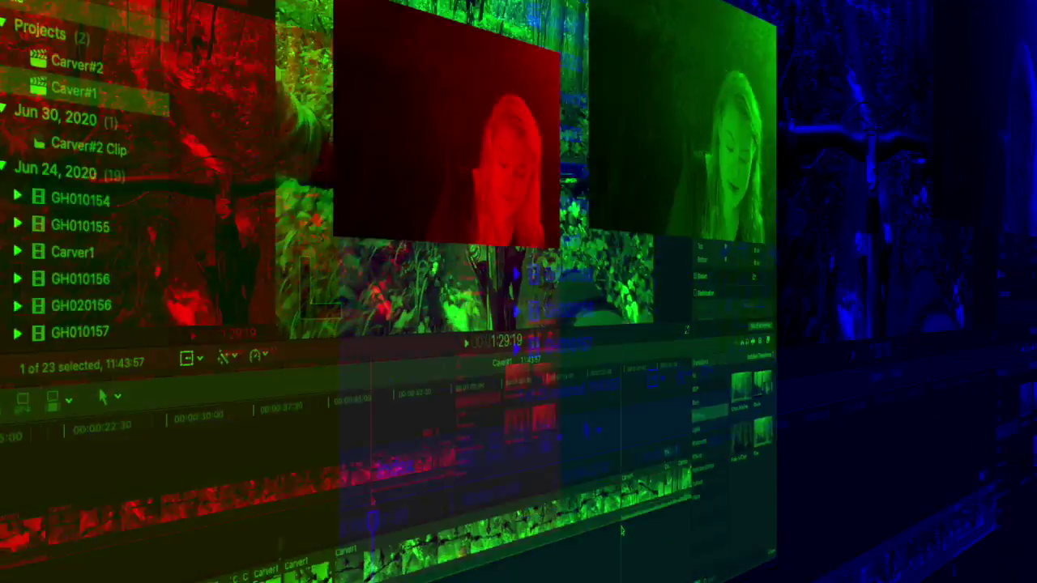
{"action": "scroll", "coordinate": [681, 498], "scroll_direction": "right", "scroll_amount": 5}
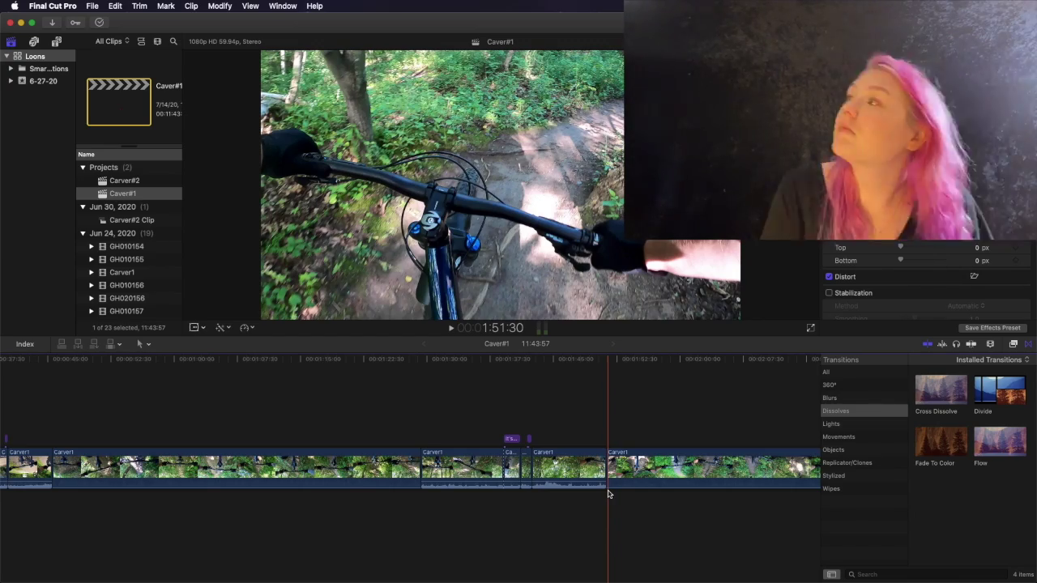
{"action": "scroll", "coordinate": [591, 506], "scroll_direction": "right", "scroll_amount": 15}
{"action": "scroll", "coordinate": [583, 516], "scroll_direction": "right", "scroll_amount": 5}
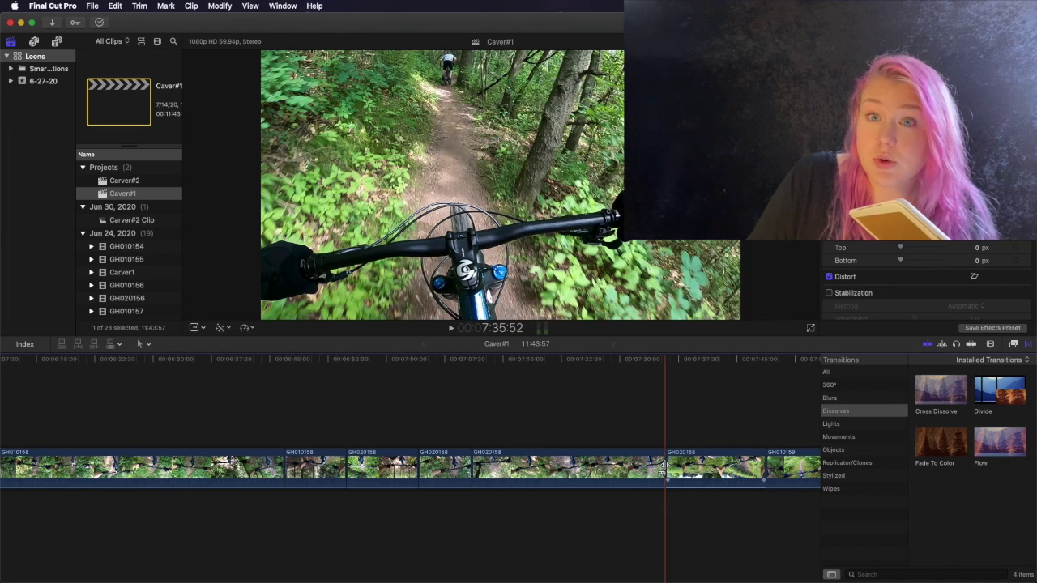
{"action": "scroll", "coordinate": [662, 465], "scroll_direction": "right", "scroll_amount": 15}
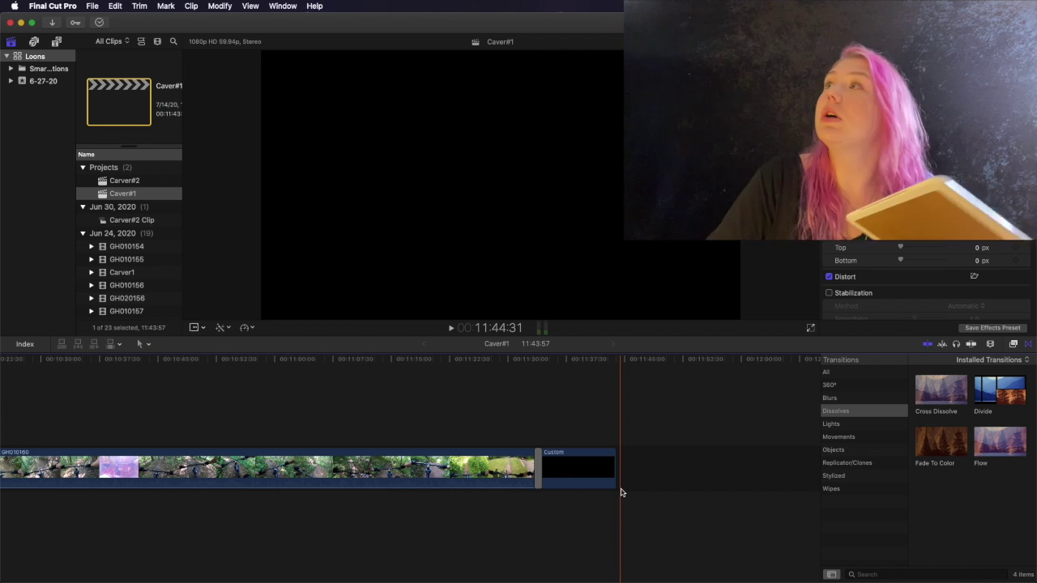
Put the Final Cut Pro window away, close the Downloads window and switch to Ableton Live 10 Suite
{"action": "left_click", "coordinate": [21, 23]}
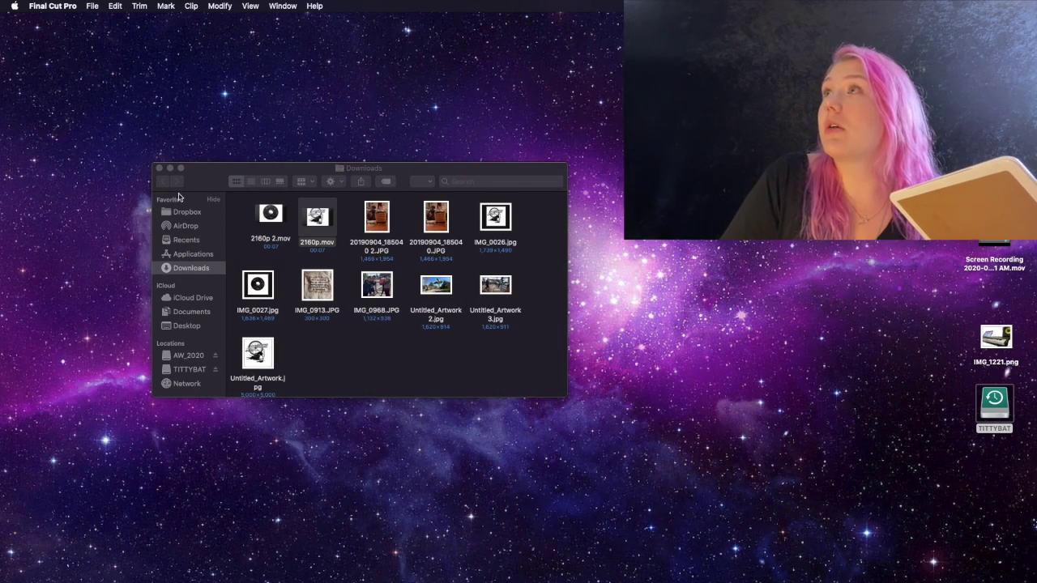
{"action": "left_click", "coordinate": [160, 169]}
{"action": "mouse_move", "coordinate": [267, 567]}
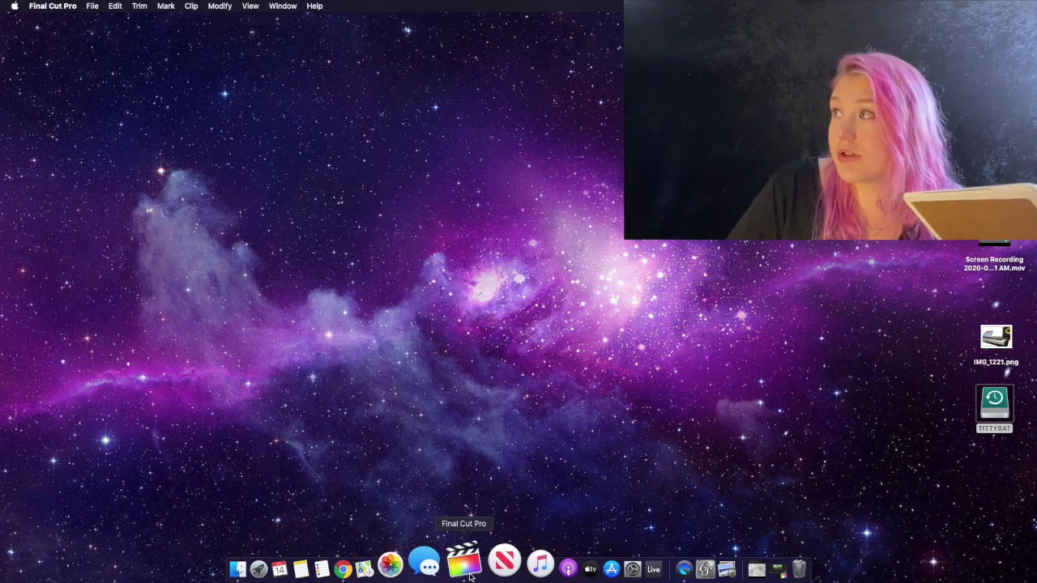
{"action": "left_click", "coordinate": [470, 574]}
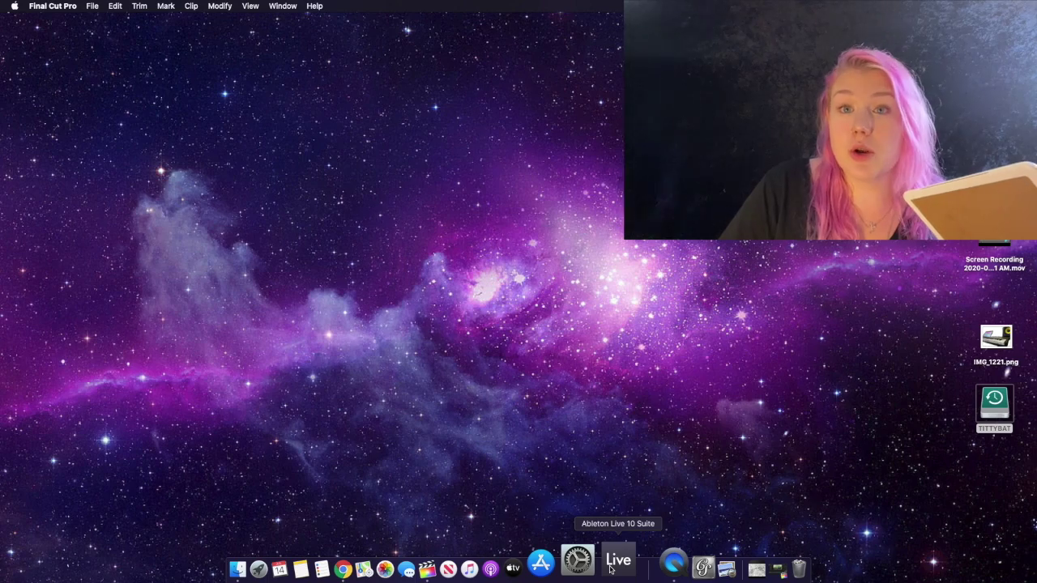
{"action": "left_click", "coordinate": [617, 561]}
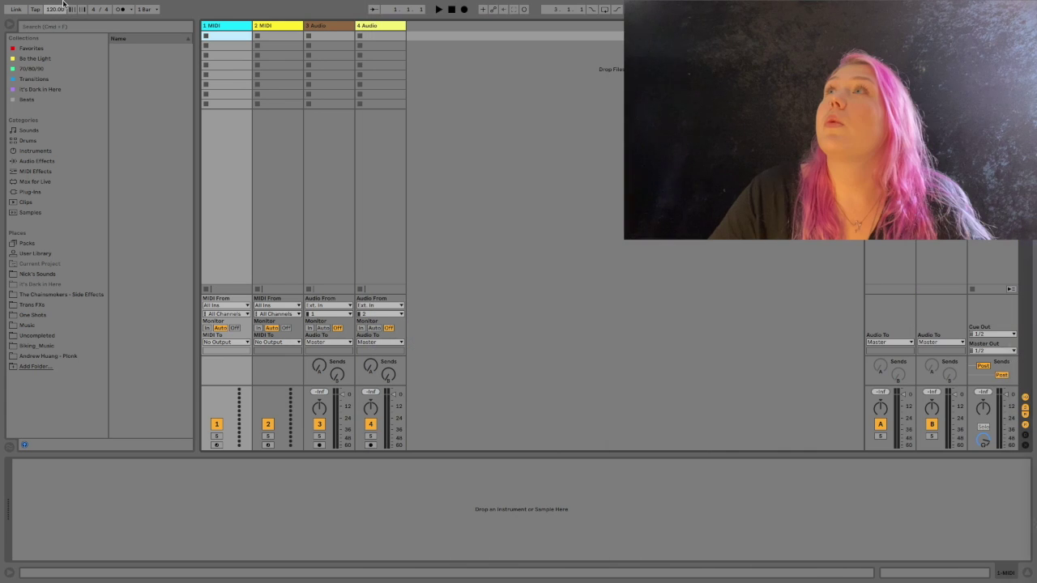
Open the recent Live set Carver_Loop_Short.als and look over its arrangement tracks
{"action": "left_click", "coordinate": [60, 6]}
{"action": "mouse_move", "coordinate": [91, 40]}
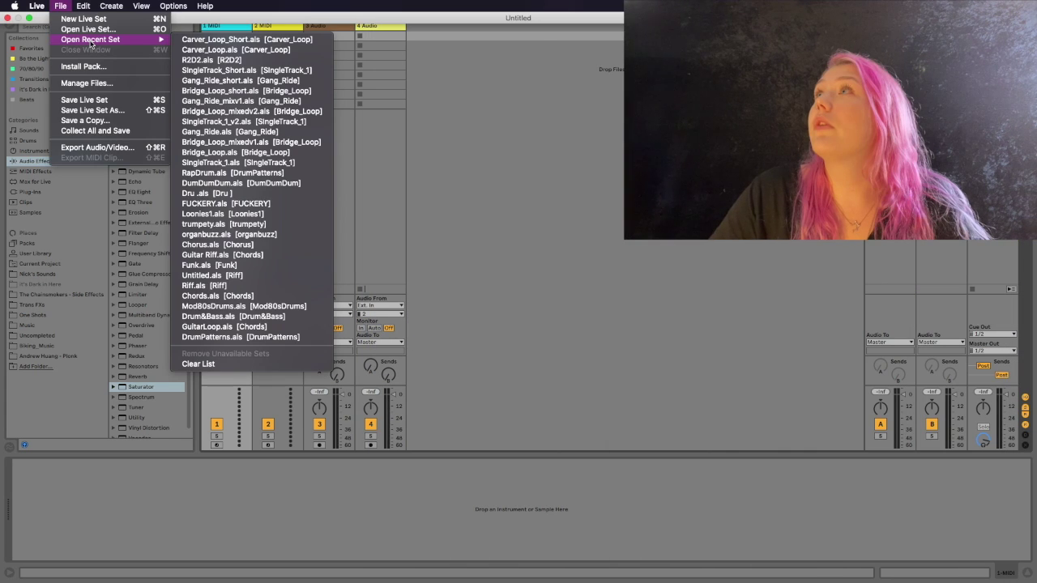
{"action": "left_click", "coordinate": [216, 41]}
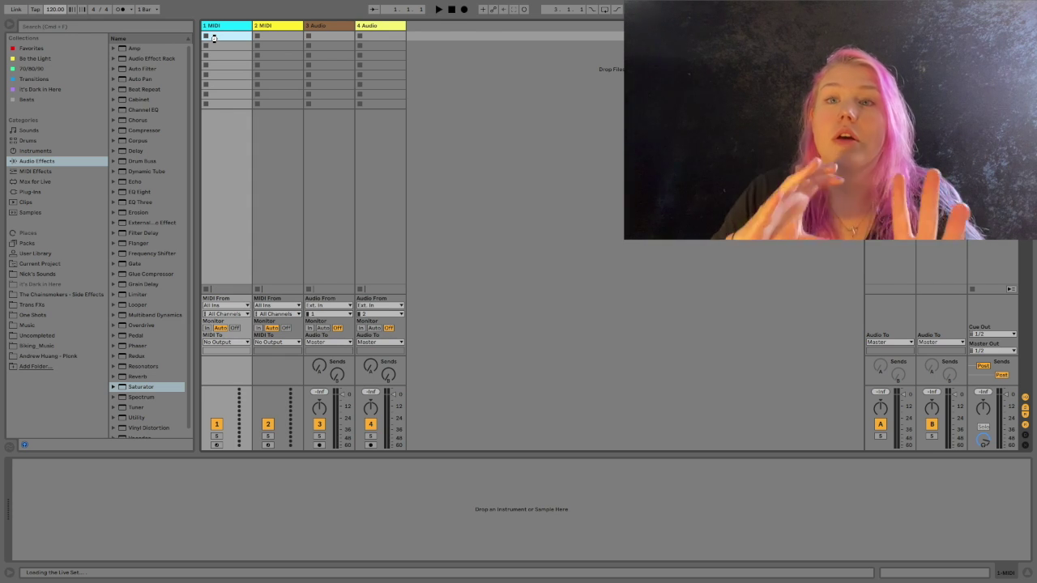
{"action": "scroll", "coordinate": [203, 305], "scroll_direction": "down", "scroll_amount": 10}
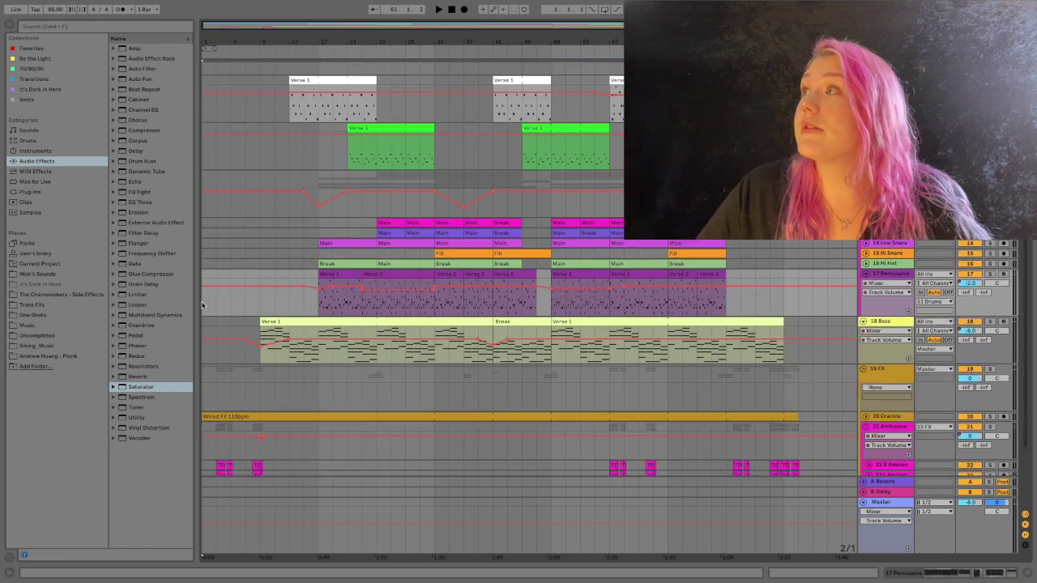
{"action": "scroll", "coordinate": [203, 306], "scroll_direction": "up", "scroll_amount": 10}
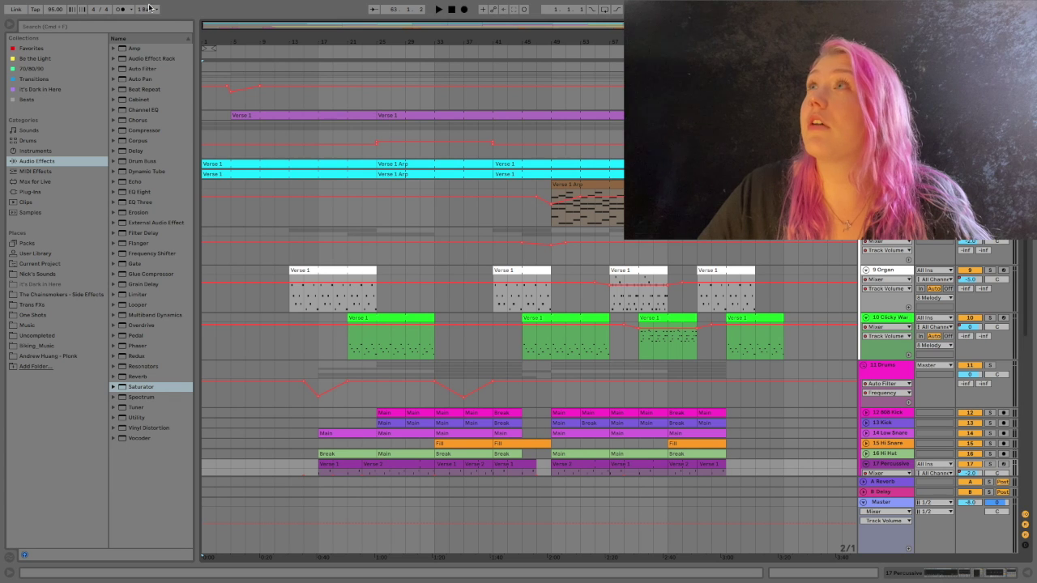
Save a copy of the set as Carver_Loop_videoedit in the Carver_Loop Project folder inside Biking_Music's Projects folder
{"action": "mouse_move", "coordinate": [137, 4]}
{"action": "left_click", "coordinate": [60, 7]}
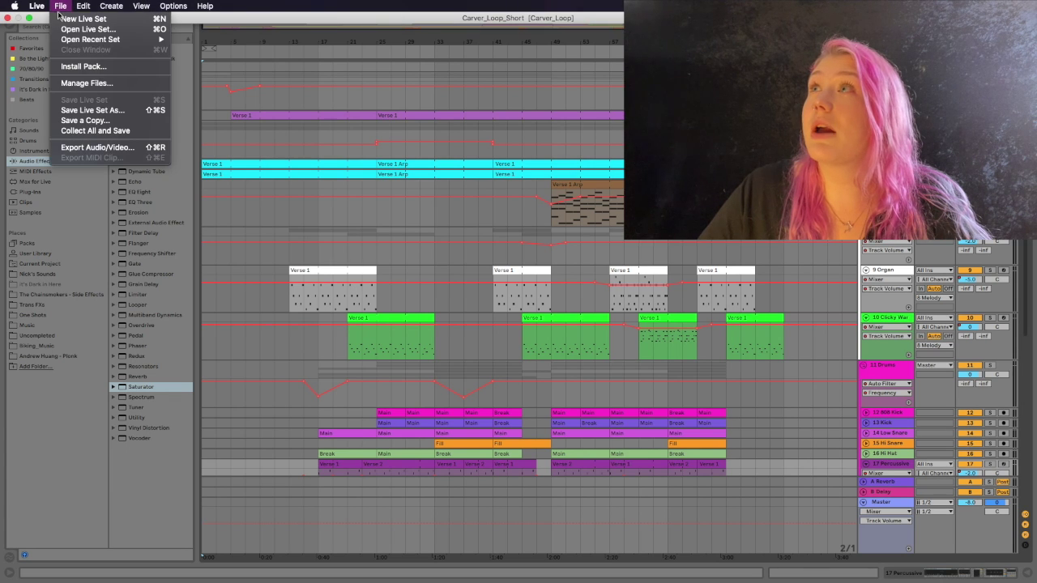
{"action": "left_click", "coordinate": [78, 122]}
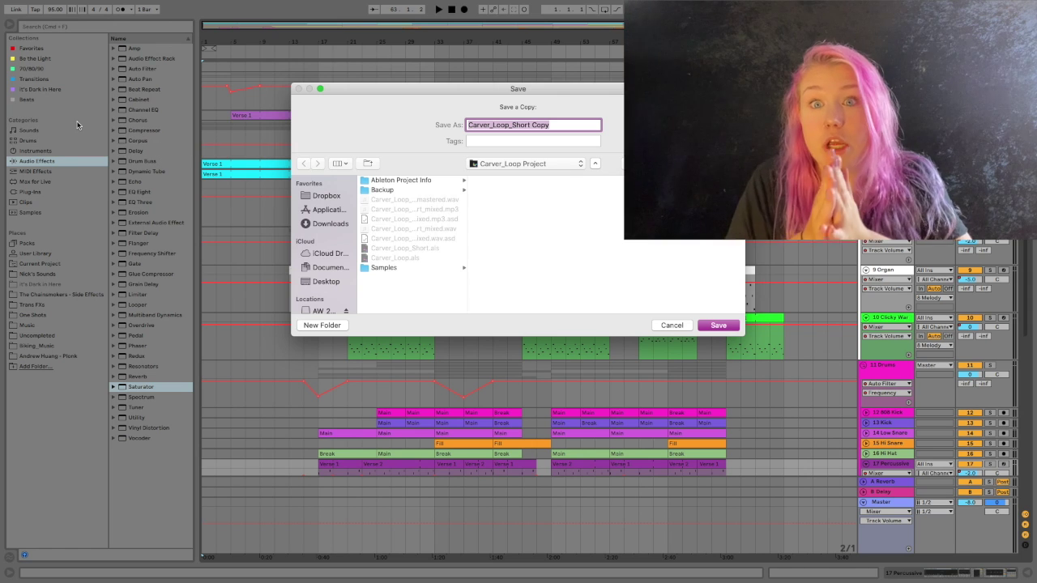
{"action": "left_click", "coordinate": [551, 125]}
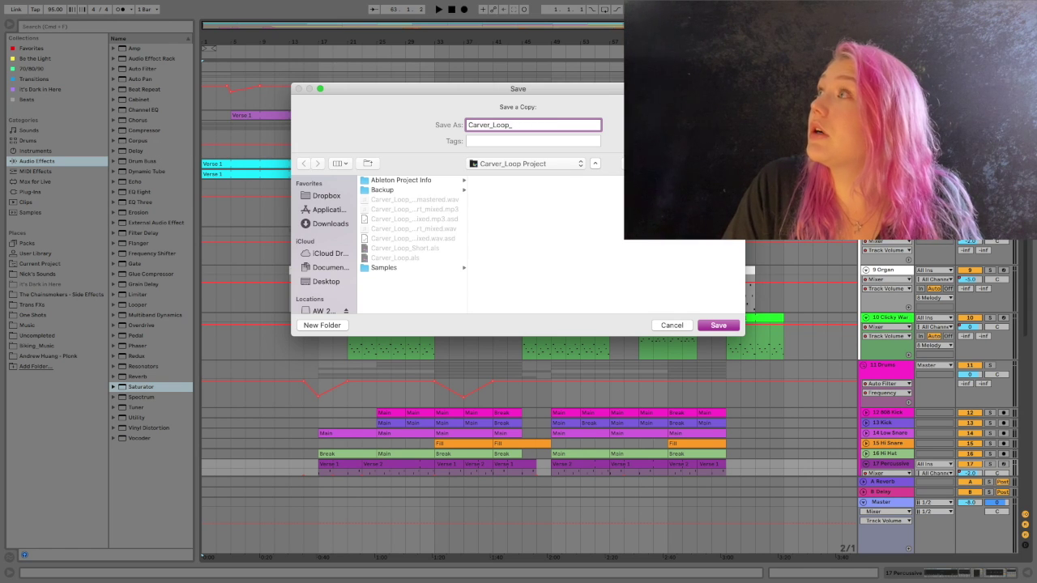
{"action": "type", "text": "video"}
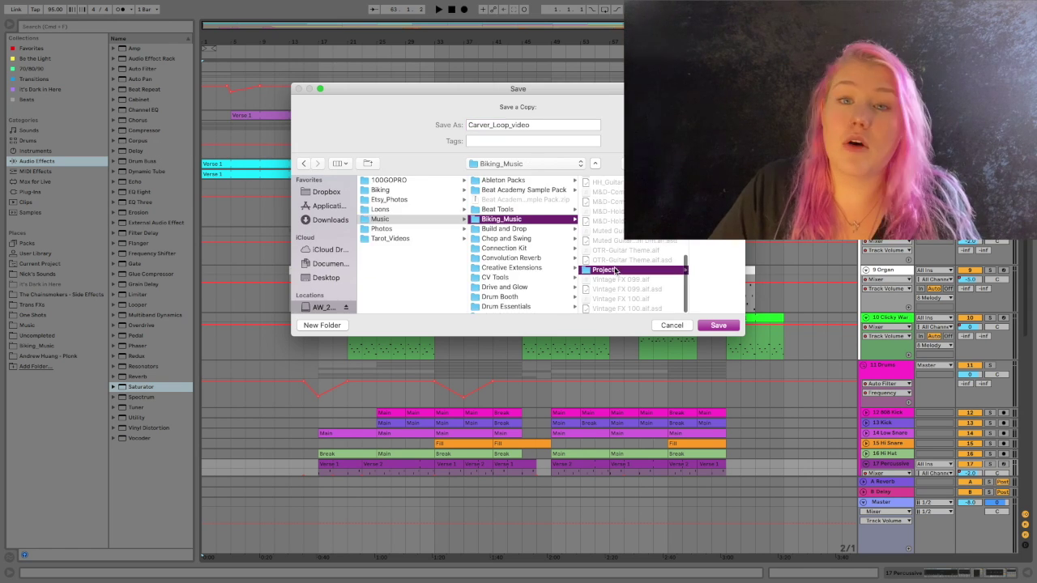
{"action": "left_click", "coordinate": [612, 269]}
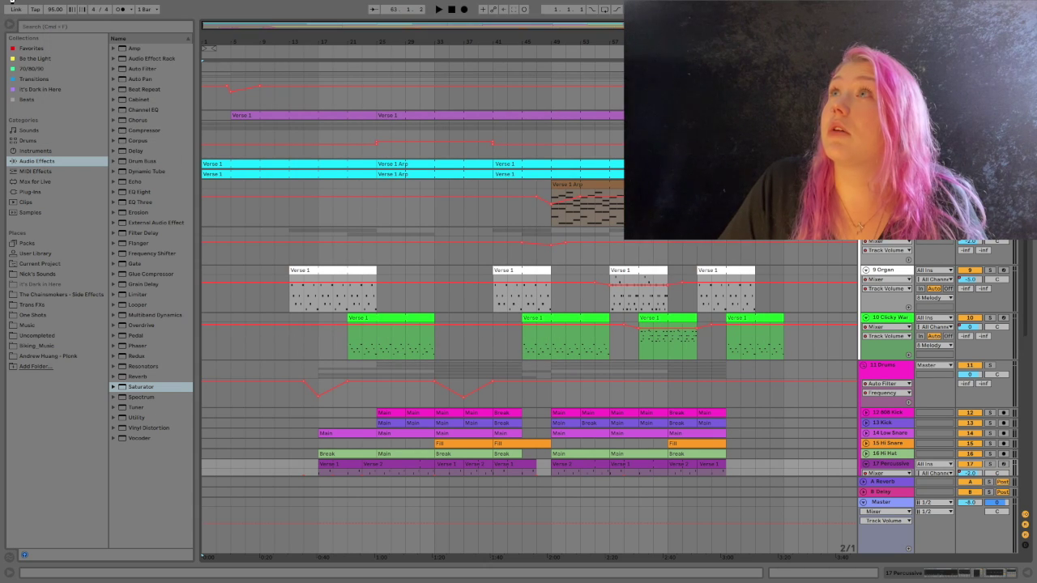
In Finder, browse the AW_2020 drive through Music, Biking_Music, Projects and Carver_Loop Project, and open Carver_Loop_videoedit.als
{"action": "key", "text": "ctrl+Left"}
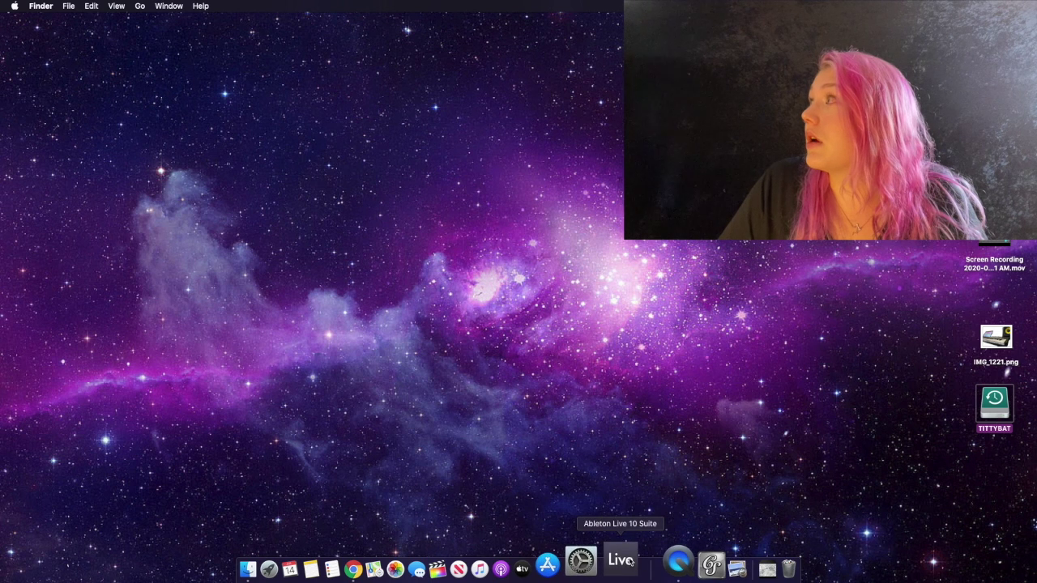
{"action": "key", "text": "super+n"}
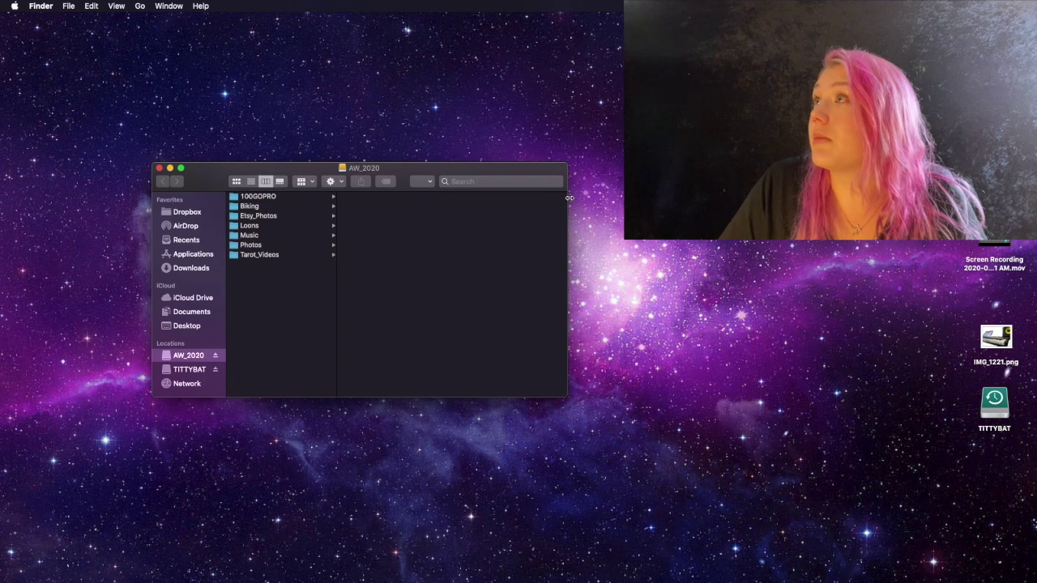
{"action": "left_click", "coordinate": [253, 236]}
{"action": "left_click", "coordinate": [371, 235]}
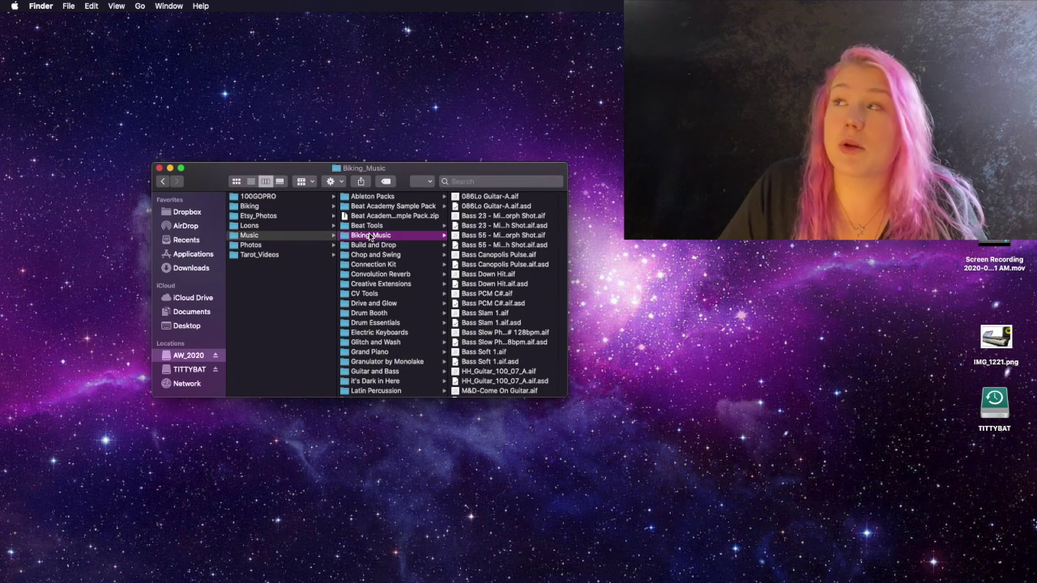
{"action": "scroll", "coordinate": [525, 374], "scroll_direction": "down", "scroll_amount": 5}
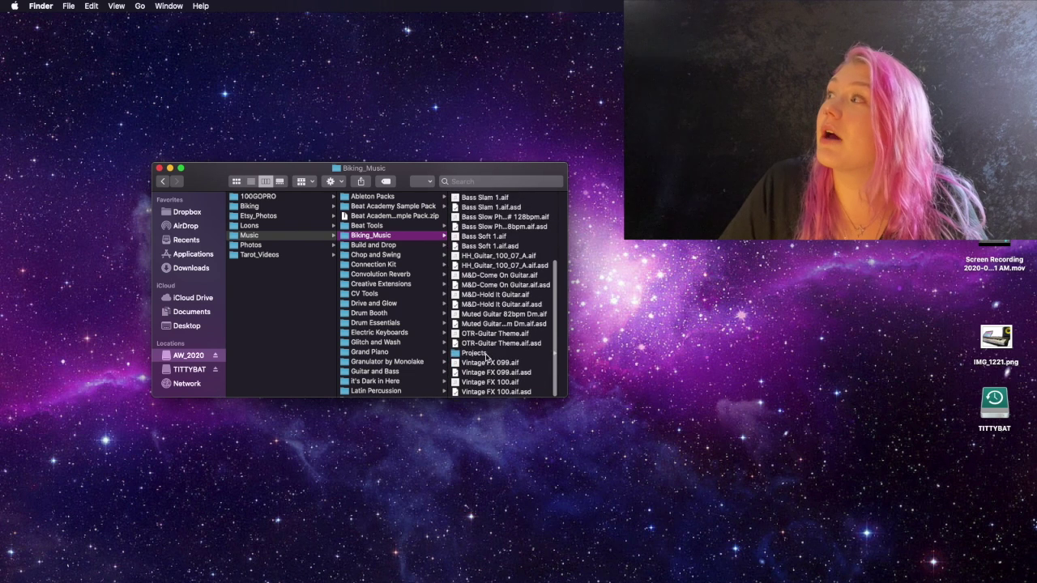
{"action": "left_click", "coordinate": [482, 354]}
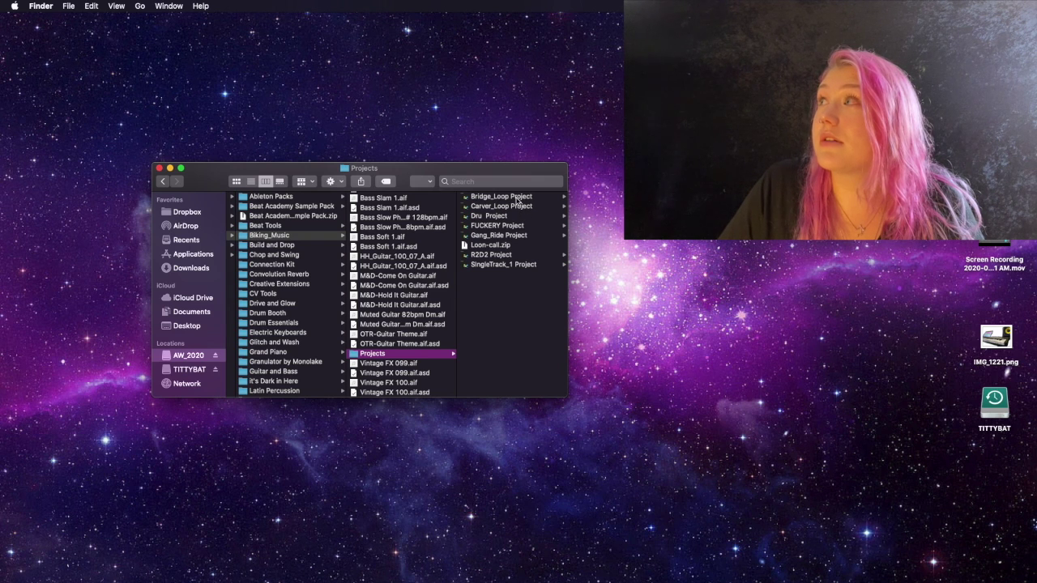
{"action": "left_click", "coordinate": [517, 205]}
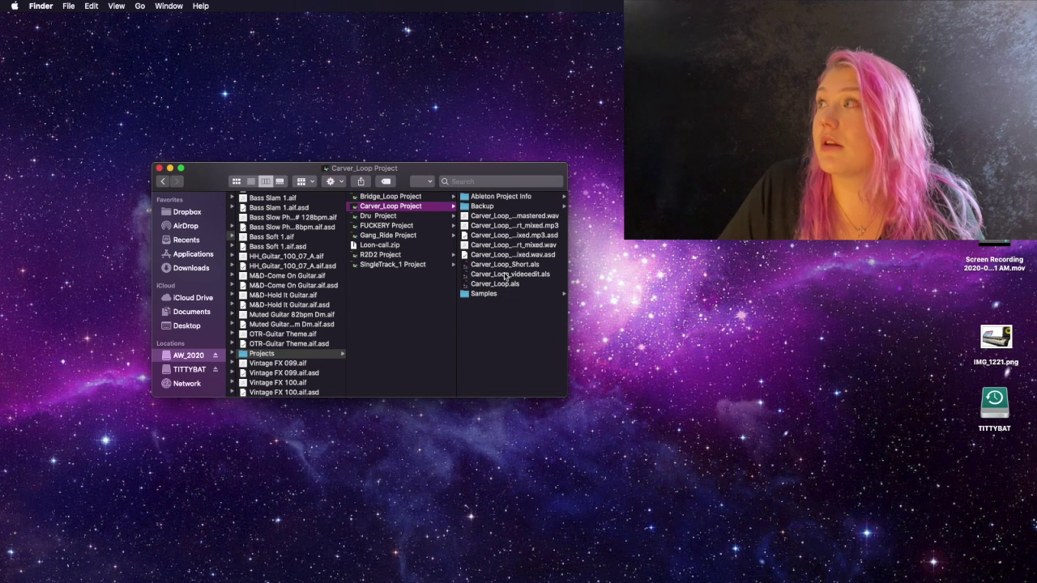
{"action": "double_click", "coordinate": [504, 274]}
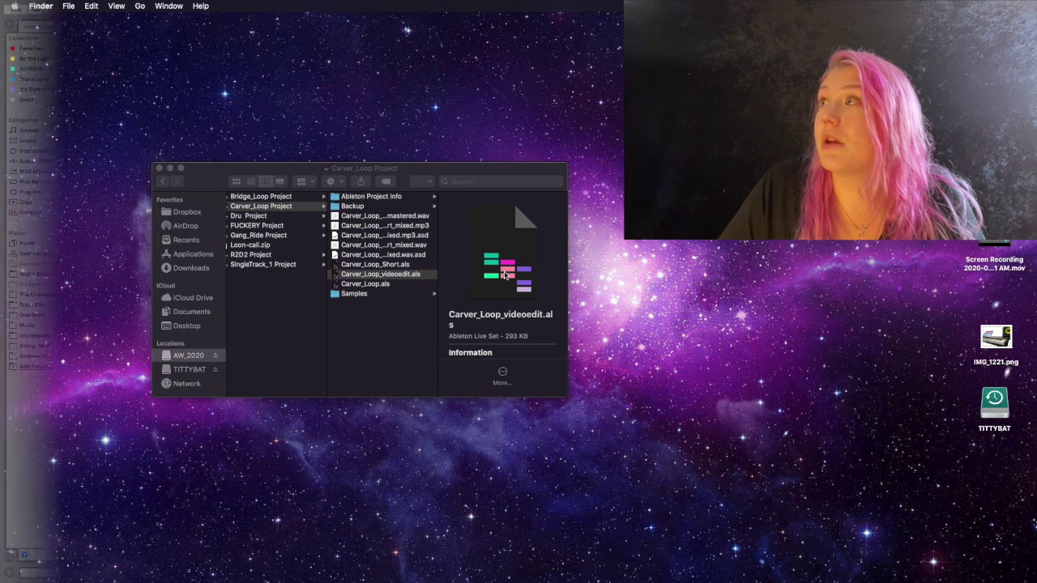
Hide the browser and the automation lanes to give the arrangement more room
{"action": "scroll", "coordinate": [219, 328], "scroll_direction": "down", "scroll_amount": 10}
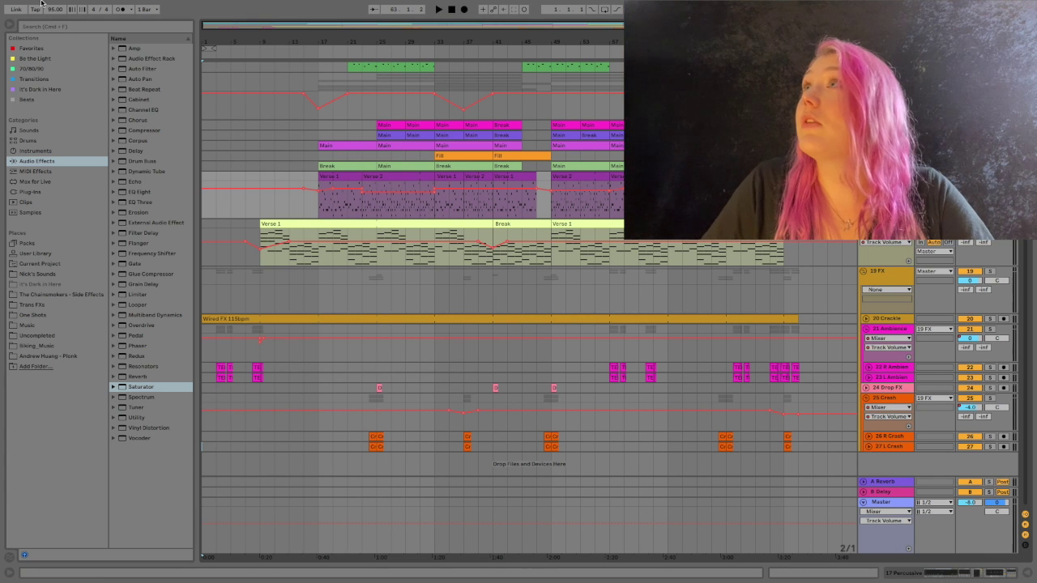
{"action": "left_click", "coordinate": [8, 31]}
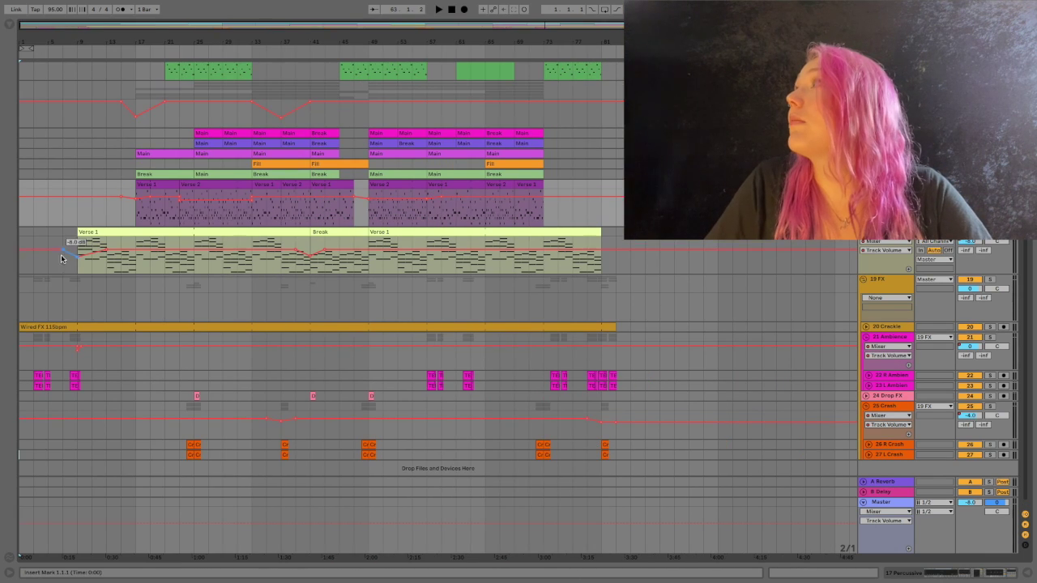
{"action": "scroll", "coordinate": [70, 243], "scroll_direction": "up", "scroll_amount": 1}
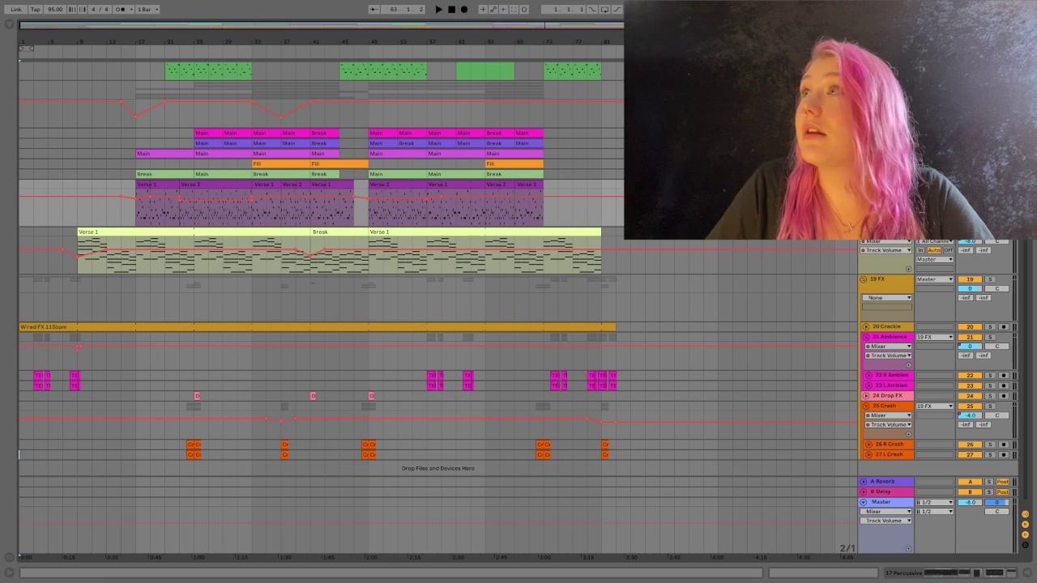
{"action": "key", "text": "a"}
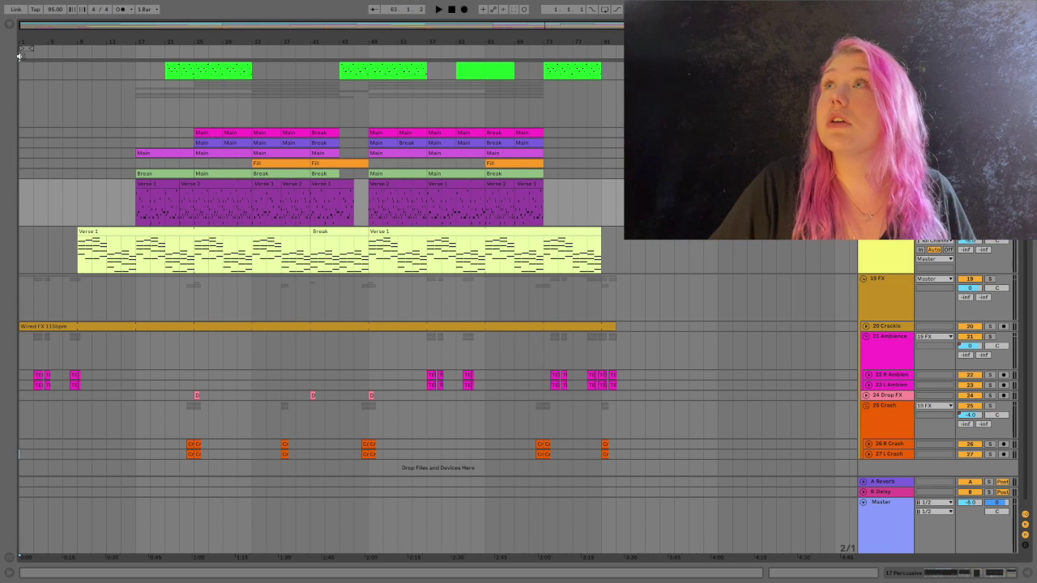
Add a locator named Intro at bar 1 of the arrangement
{"action": "left_click_drag", "start_coordinate": [21, 53], "coordinate": [70, 55]}
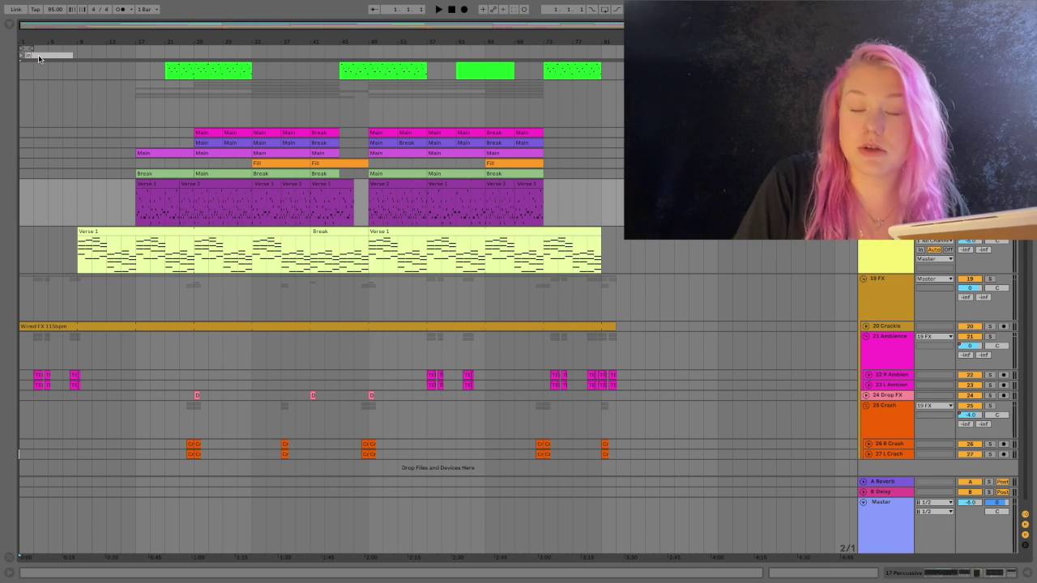
{"action": "left_click", "coordinate": [21, 50]}
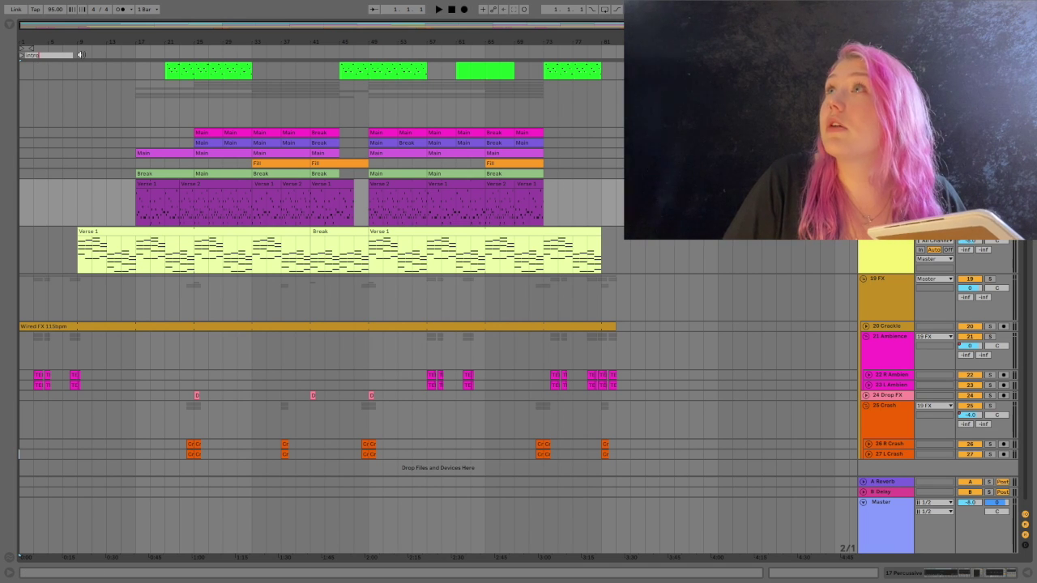
{"action": "left_click", "coordinate": [78, 53]}
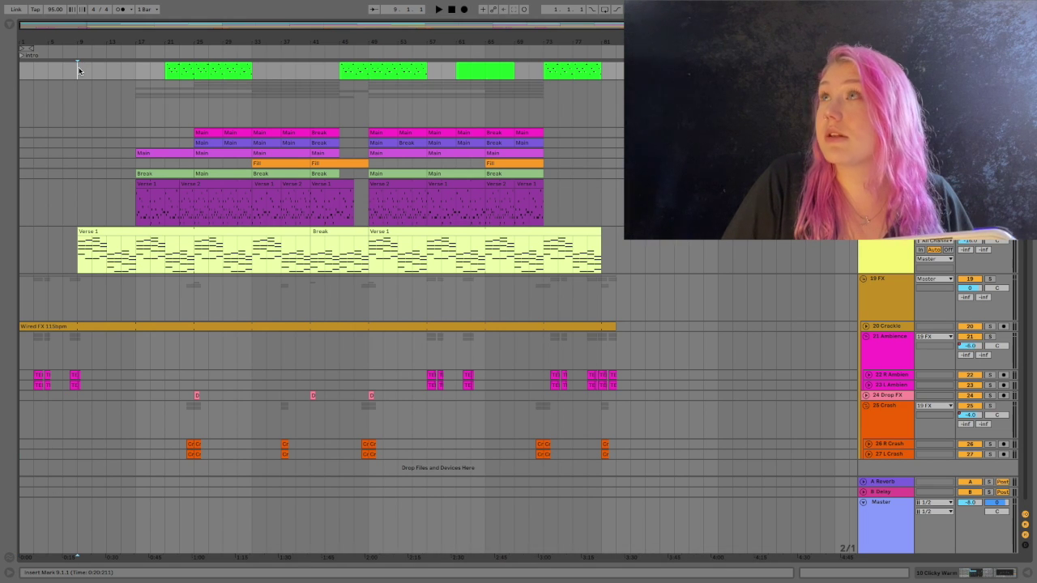
Find where the drum section begins and add a locator named Drums at bar 19
{"action": "left_click", "coordinate": [135, 72]}
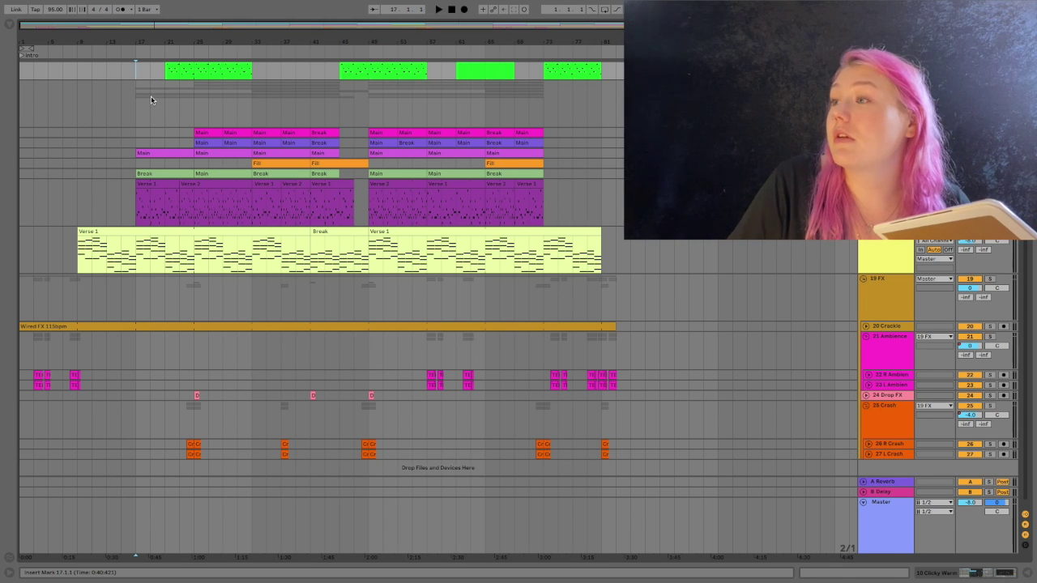
{"action": "left_click", "coordinate": [150, 99]}
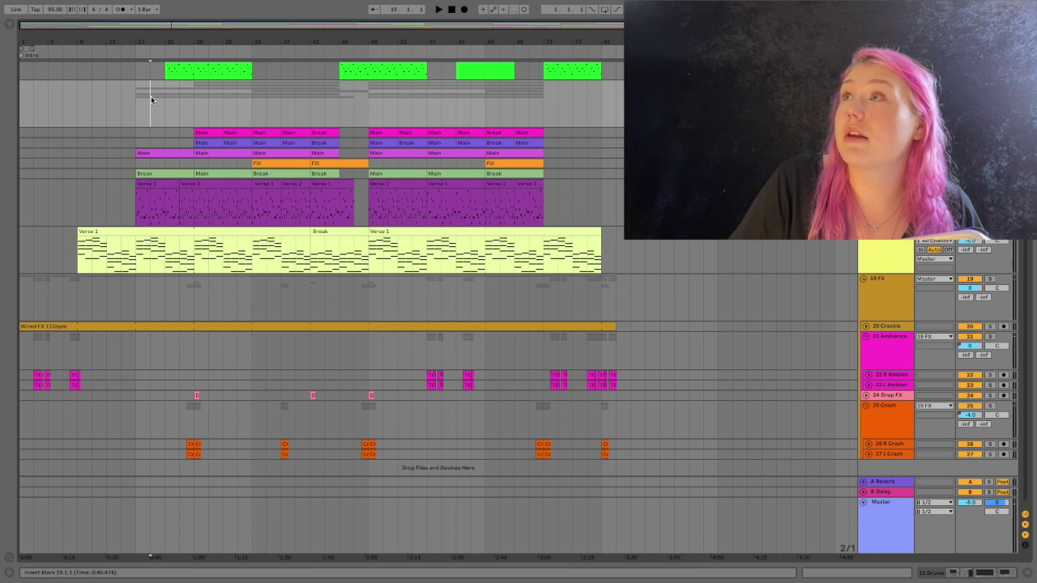
{"action": "left_click", "coordinate": [153, 186]}
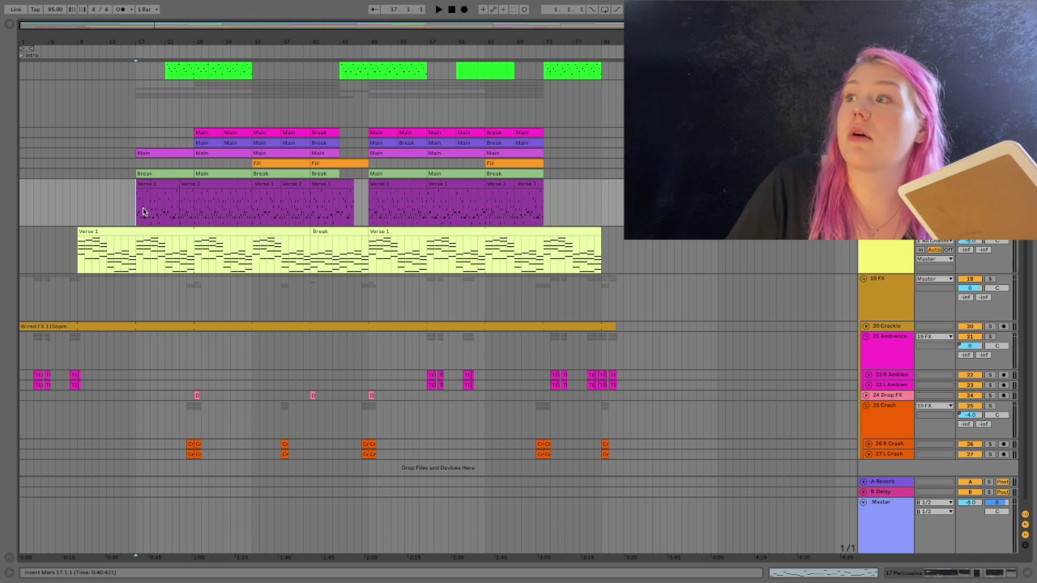
{"action": "left_click", "coordinate": [153, 58]}
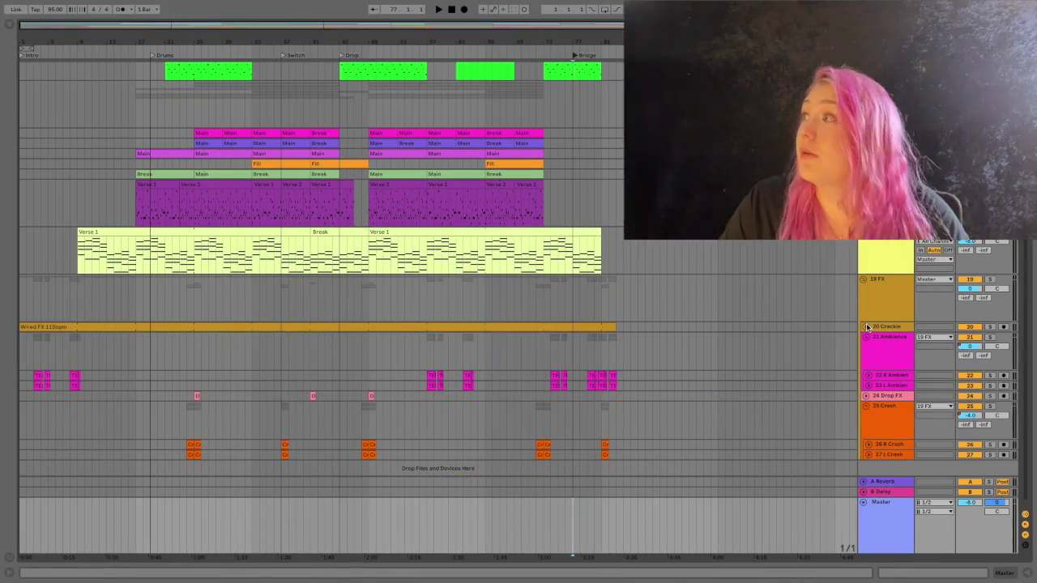
Unfold the Crackle track and extend its Wired FX clip past the Outro locator to about bar 280
{"action": "left_click", "coordinate": [867, 327]}
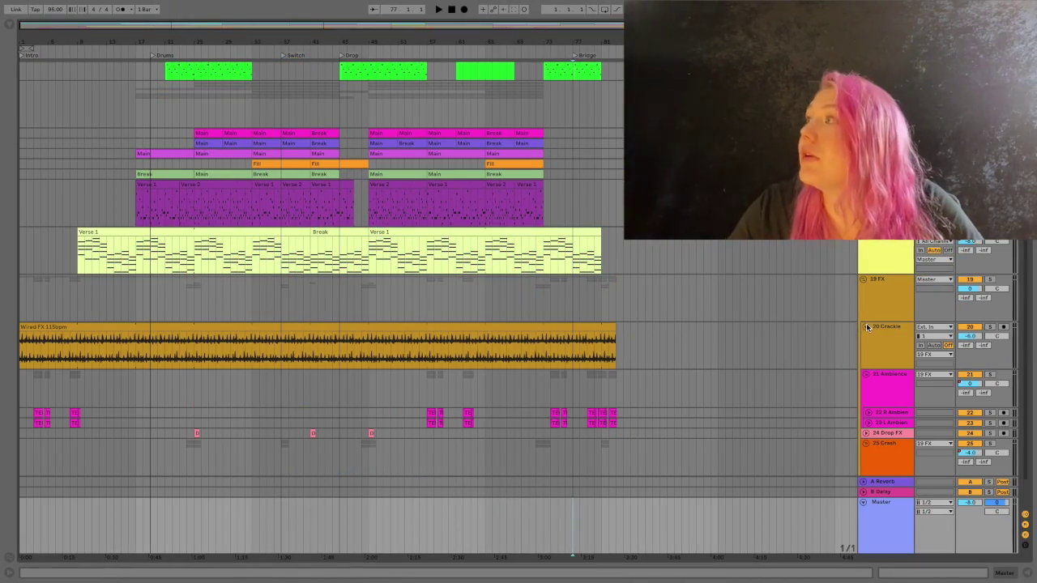
{"action": "left_click_drag", "start_coordinate": [614, 332], "coordinate": [236, 369]}
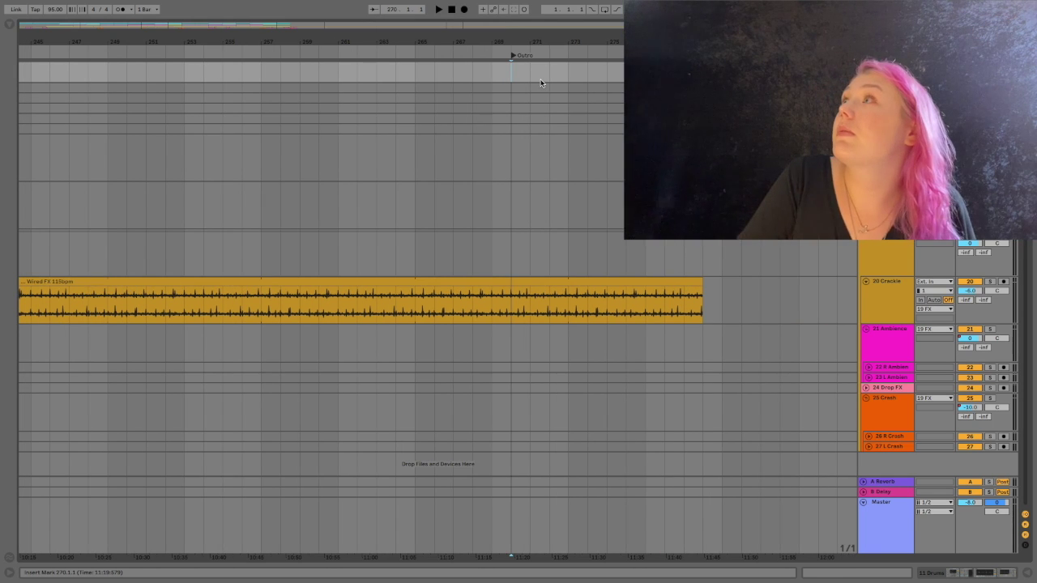
{"action": "scroll", "coordinate": [212, 266], "scroll_direction": "down", "scroll_amount": 6}
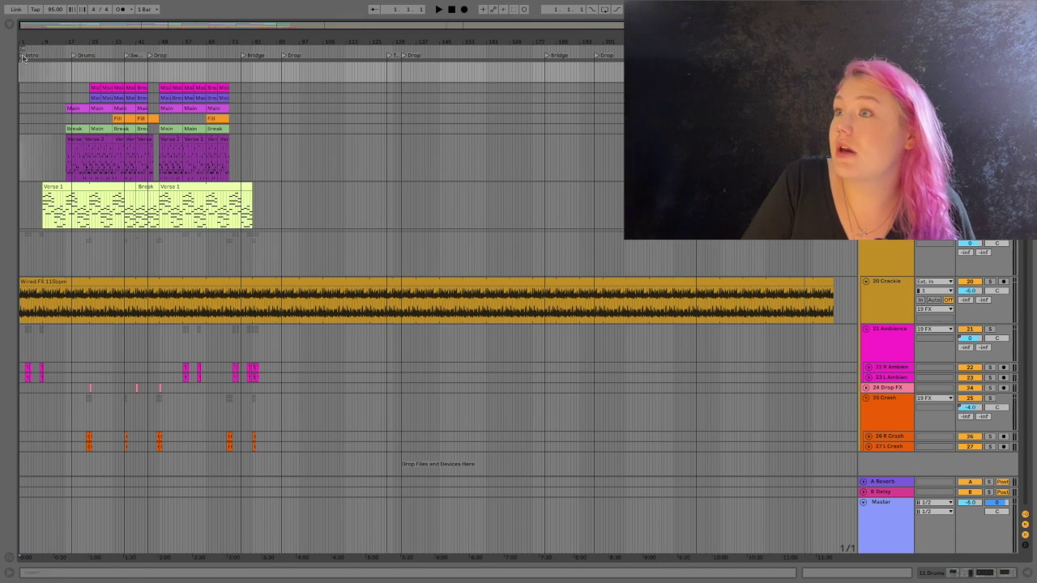
Delete the purple chord track's Verse 1 section between the Switch and Drop locators, and play back the transition from bar 36
{"action": "left_click", "coordinate": [466, 158]}
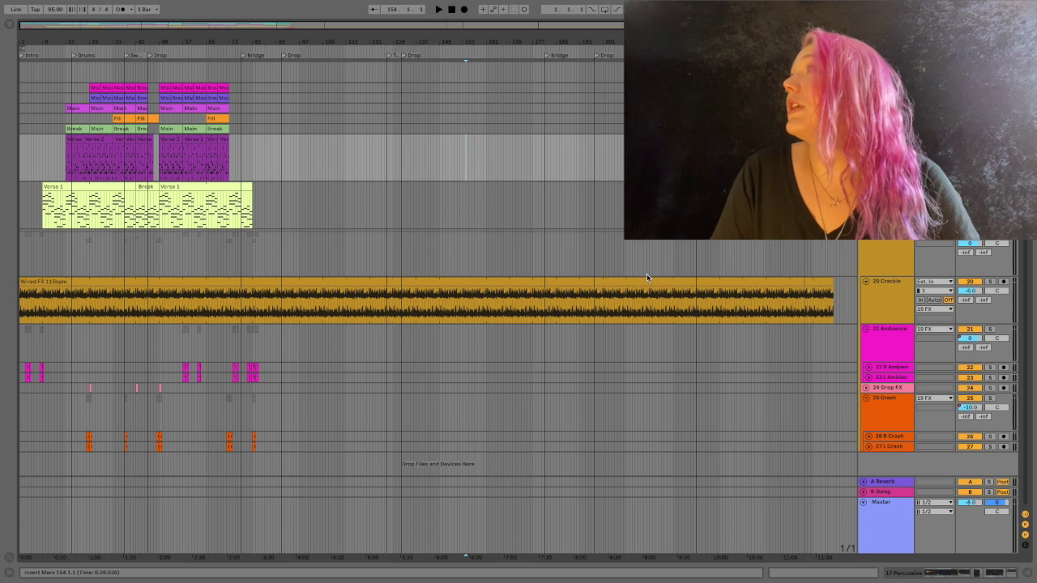
{"action": "scroll", "coordinate": [647, 276], "scroll_direction": "up", "scroll_amount": 8}
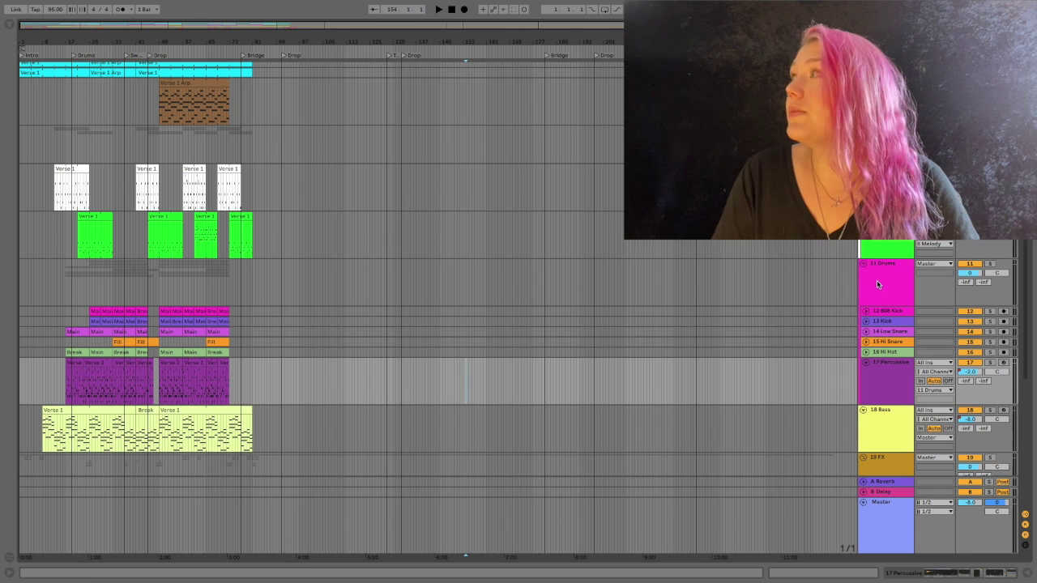
{"action": "scroll", "coordinate": [878, 268], "scroll_direction": "up", "scroll_amount": 4}
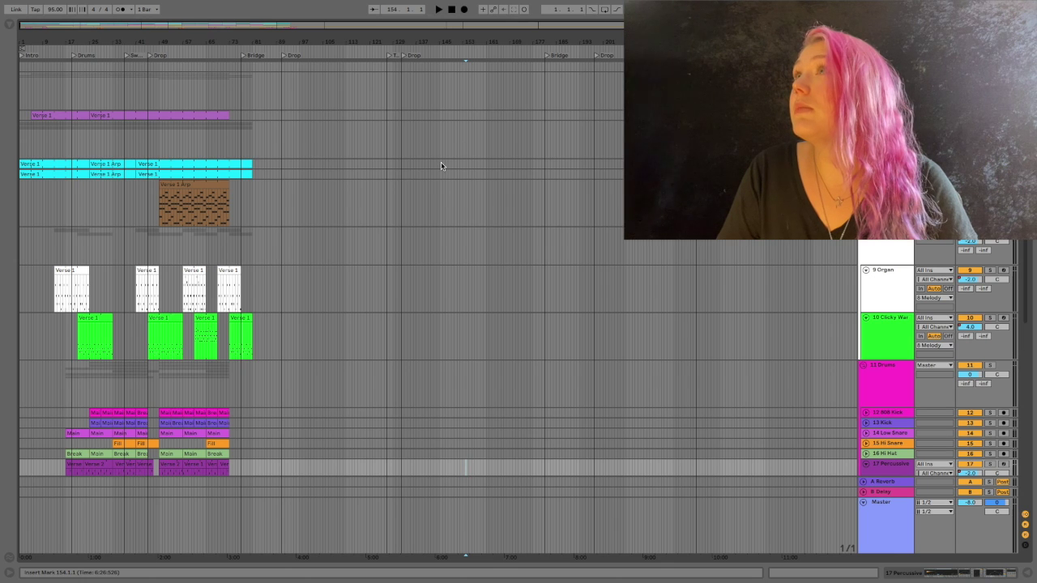
{"action": "scroll", "coordinate": [126, 115], "scroll_direction": "up", "scroll_amount": 5, "text": "ctrl"}
{"action": "left_click", "coordinate": [125, 116]}
{"action": "key", "text": "u"}
{"action": "left_click_drag", "start_coordinate": [122, 137], "coordinate": [176, 138]}
{"action": "key", "text": "Delete"}
{"action": "left_click", "coordinate": [114, 181]}
{"action": "key", "text": "space"}
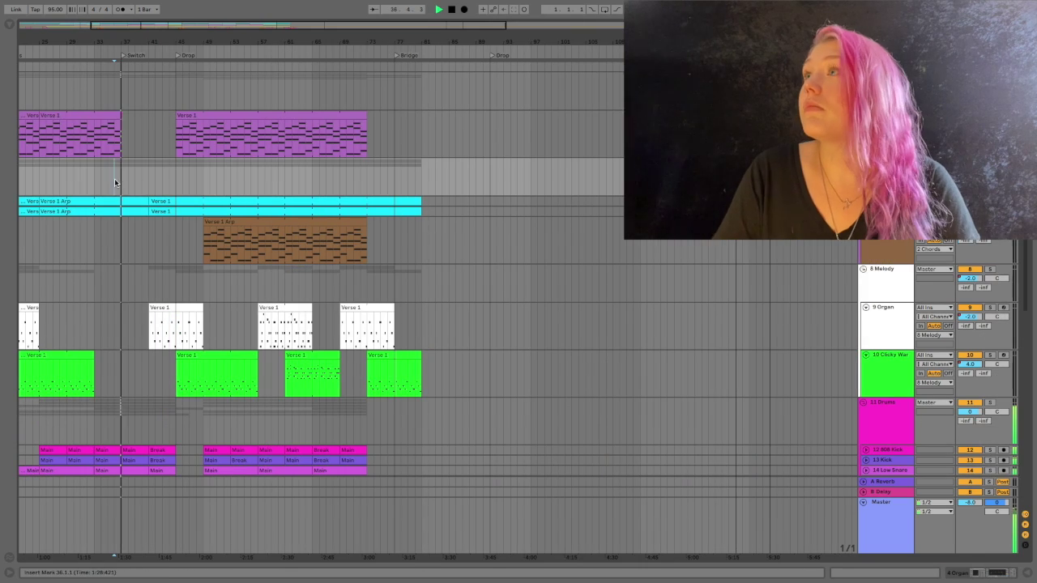
{"action": "scroll", "coordinate": [184, 157], "scroll_direction": "down", "scroll_amount": 4}
{"action": "key", "text": "space"}
Duplicate the purple Verse 1 chord clip into the next two Drop sections and continue it from bar 164
{"action": "left_click", "coordinate": [186, 130]}
{"action": "key", "text": "ctrl+d"}
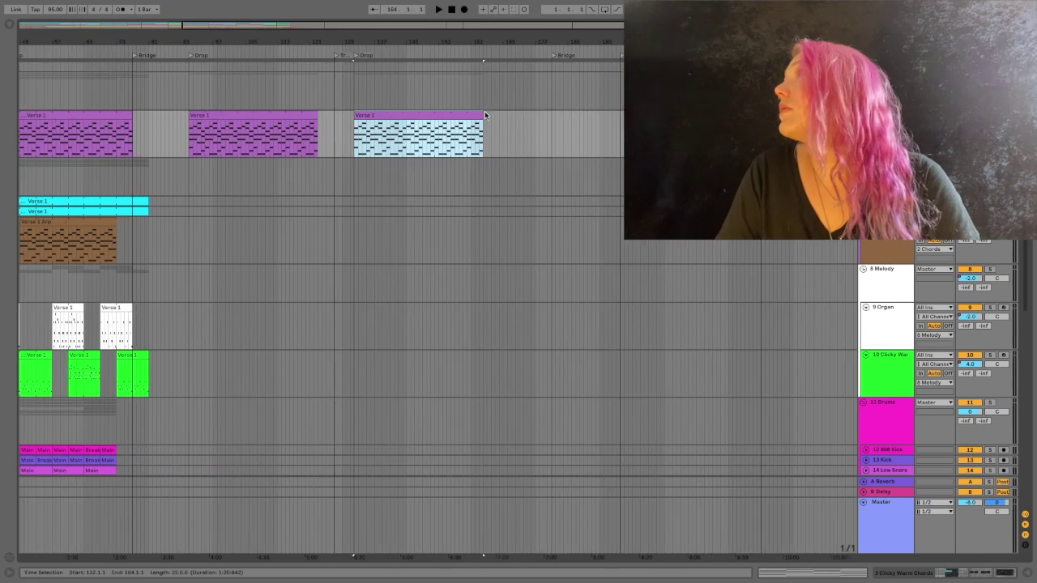
{"action": "key", "text": "ctrl+d"}
{"action": "left_click", "coordinate": [489, 128]}
{"action": "key", "text": "ctrl+v"}
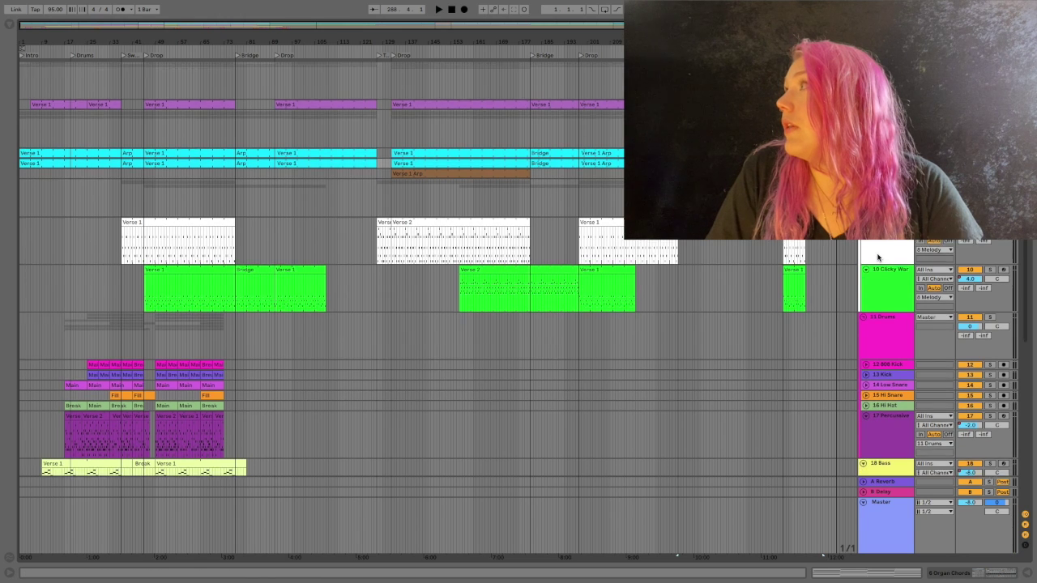
{"action": "scroll", "coordinate": [879, 257], "scroll_direction": "down", "scroll_amount": 2}
{"action": "scroll", "coordinate": [439, 316], "scroll_direction": "up", "scroll_amount": 2}
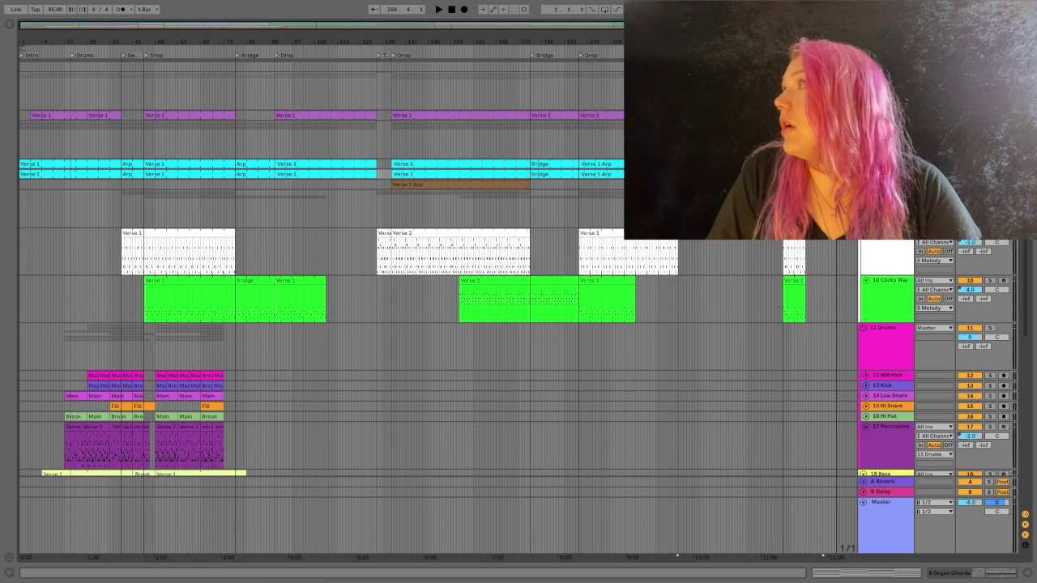
{"action": "scroll", "coordinate": [438, 317], "scroll_direction": "down", "scroll_amount": 2}
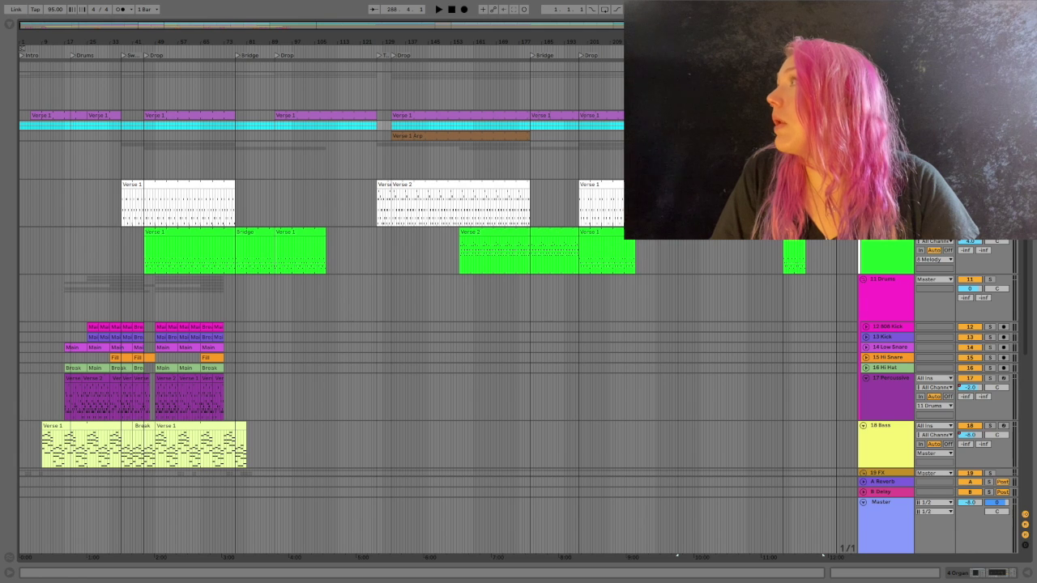
{"action": "scroll", "coordinate": [439, 316], "scroll_direction": "down", "scroll_amount": 2}
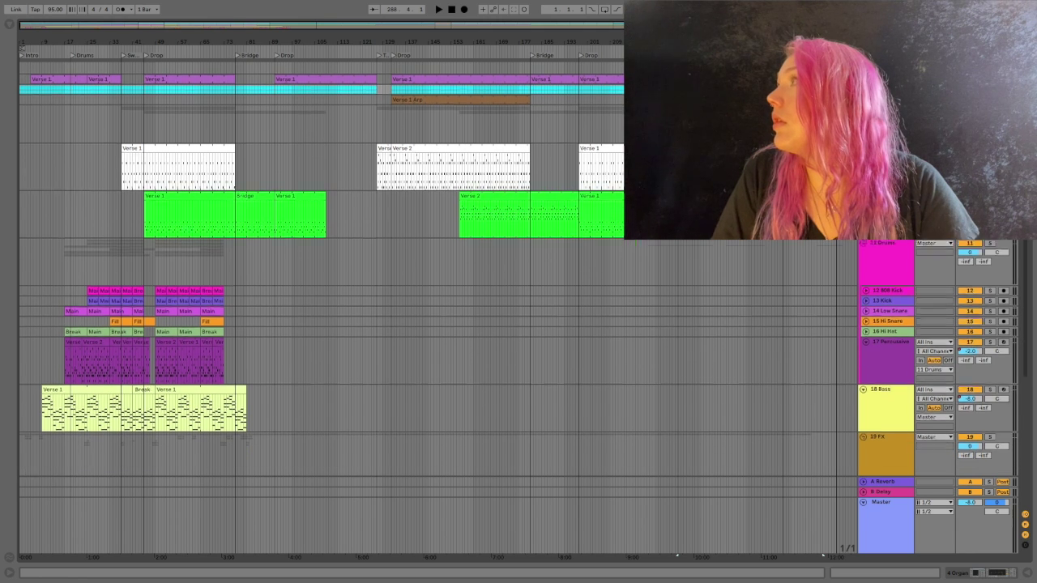
{"action": "scroll", "coordinate": [438, 316], "scroll_direction": "down", "scroll_amount": 5}
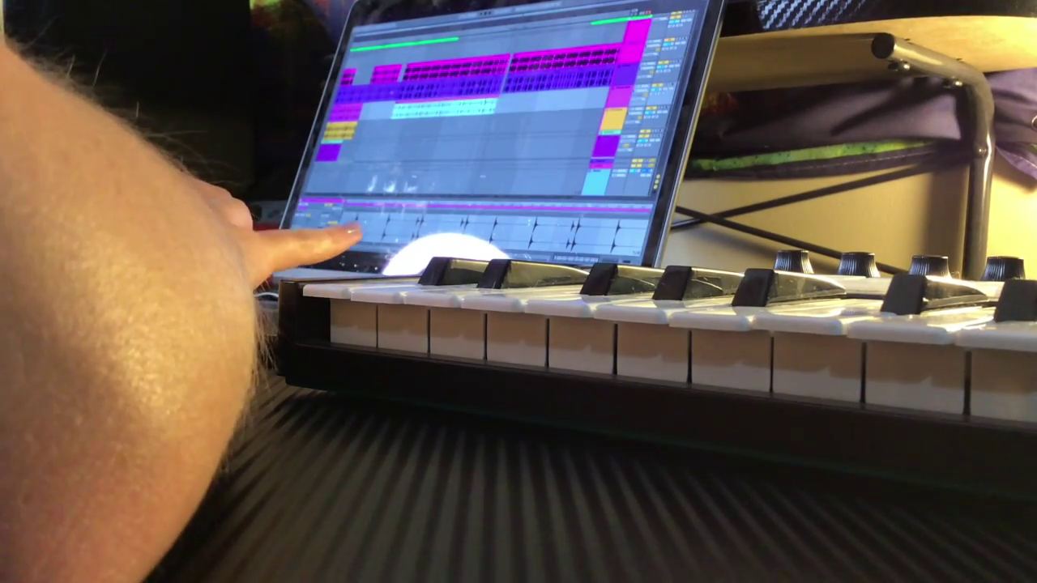
{"action": "mouse_move", "coordinate": [349, 231]}
{"action": "left_mouse_down"}
{"action": "mouse_move", "coordinate": [417, 191]}
{"action": "mouse_move", "coordinate": [347, 238]}
{"action": "left_mouse_up"}
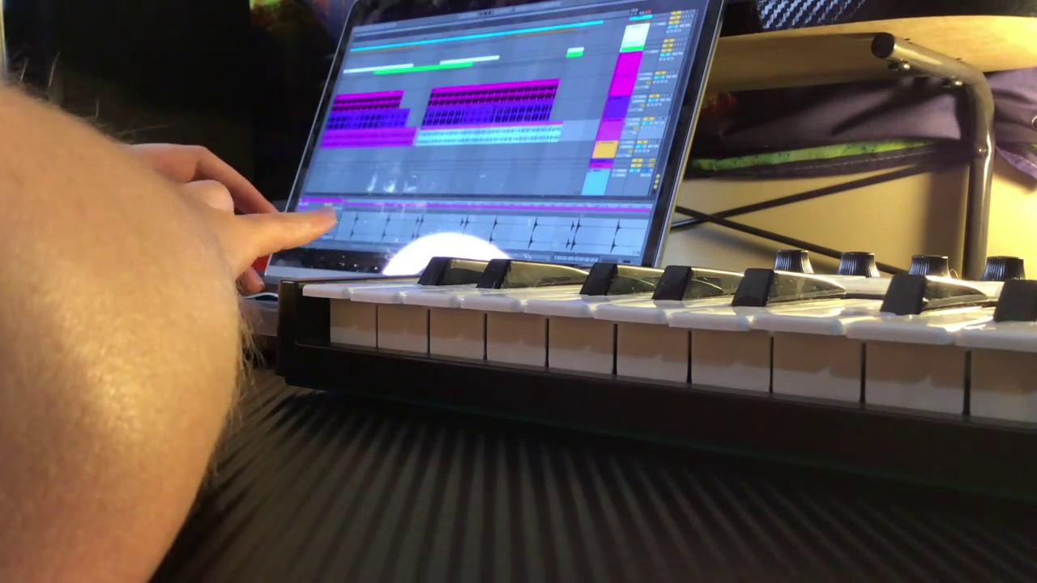
{"action": "left_click_drag", "start_coordinate": [324, 232], "coordinate": [356, 182]}
{"action": "left_click_drag", "start_coordinate": [440, 185], "coordinate": [348, 253]}
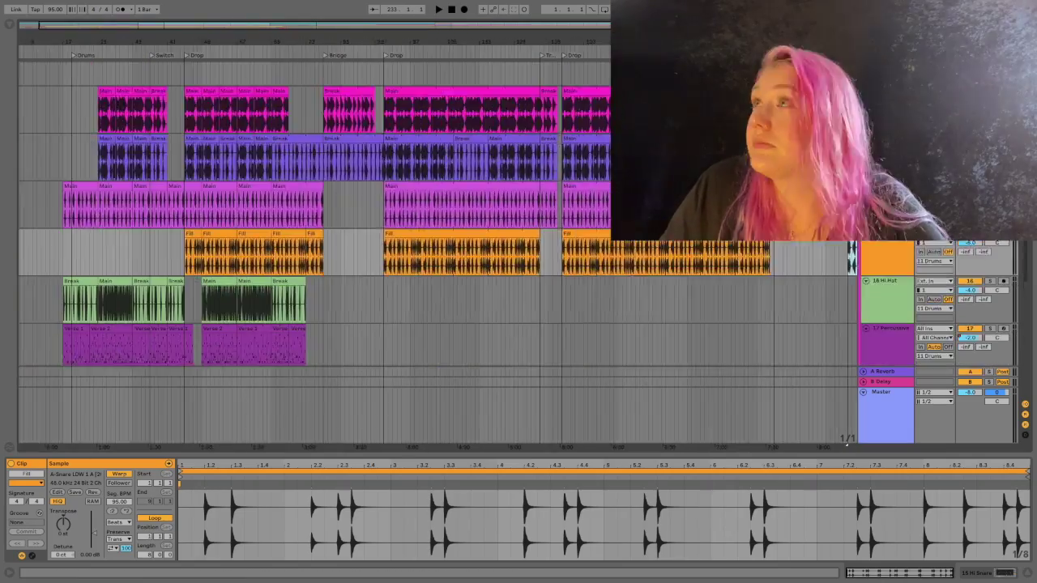
{"action": "left_click", "coordinate": [139, 267]}
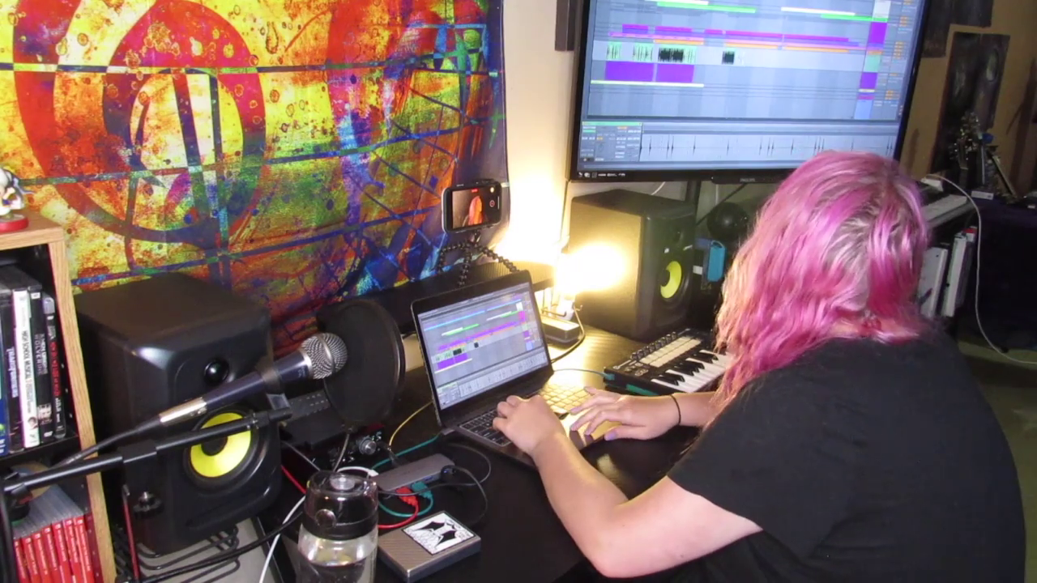
{"action": "key", "text": "ctrl+alt+l"}
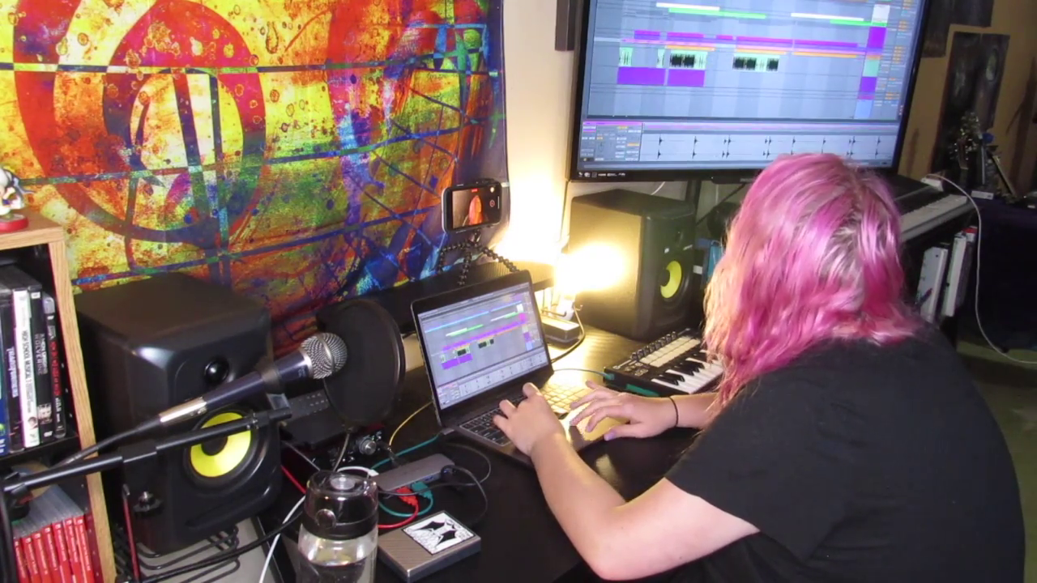
{"action": "key", "text": "shift+Tab"}
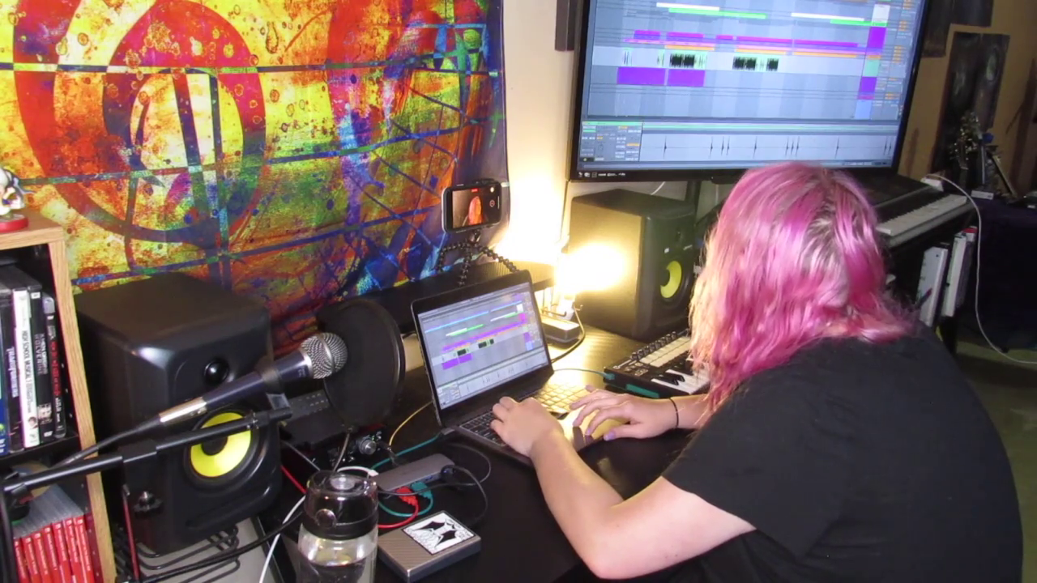
{"action": "key", "text": "minus"}
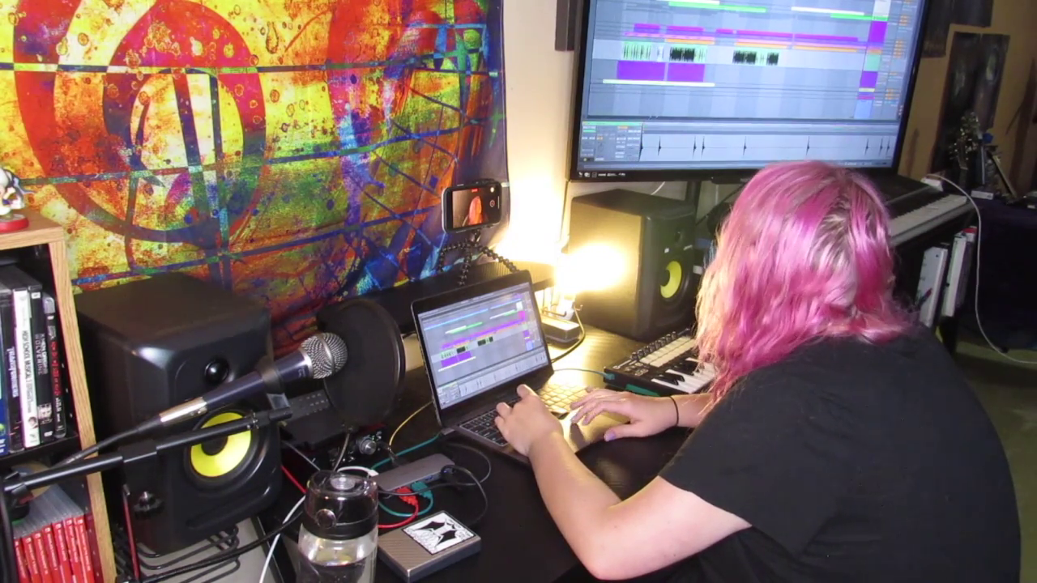
{"action": "key", "text": "ctrl+d"}
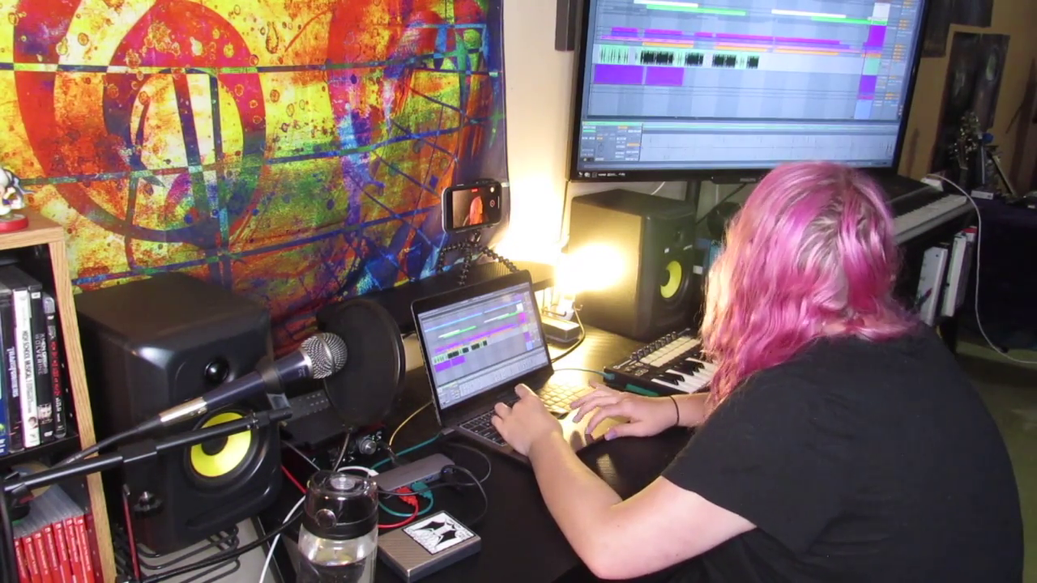
{"action": "key", "text": "shift+Tab"}
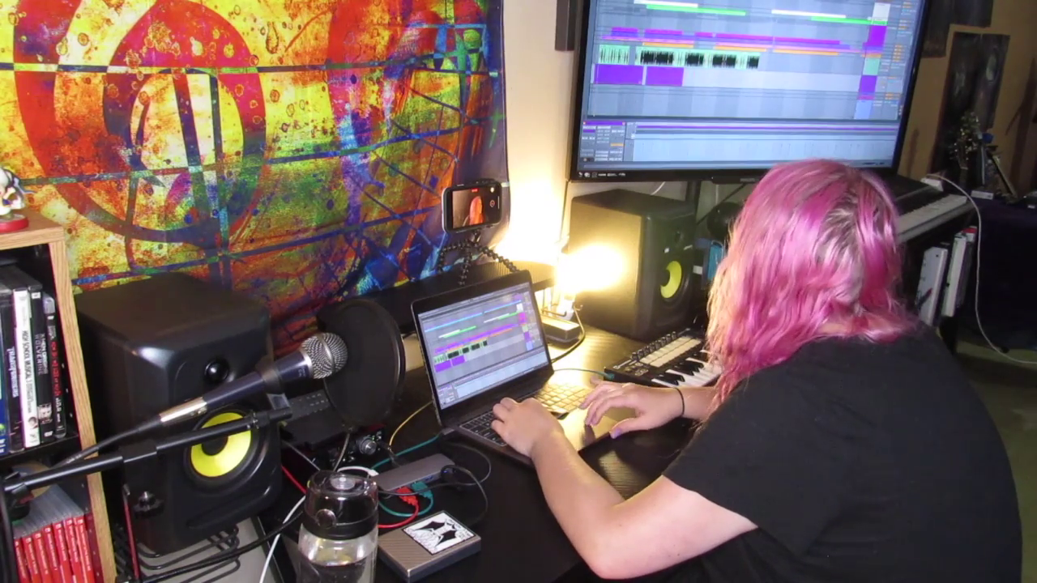
{"action": "key", "text": "Down"}
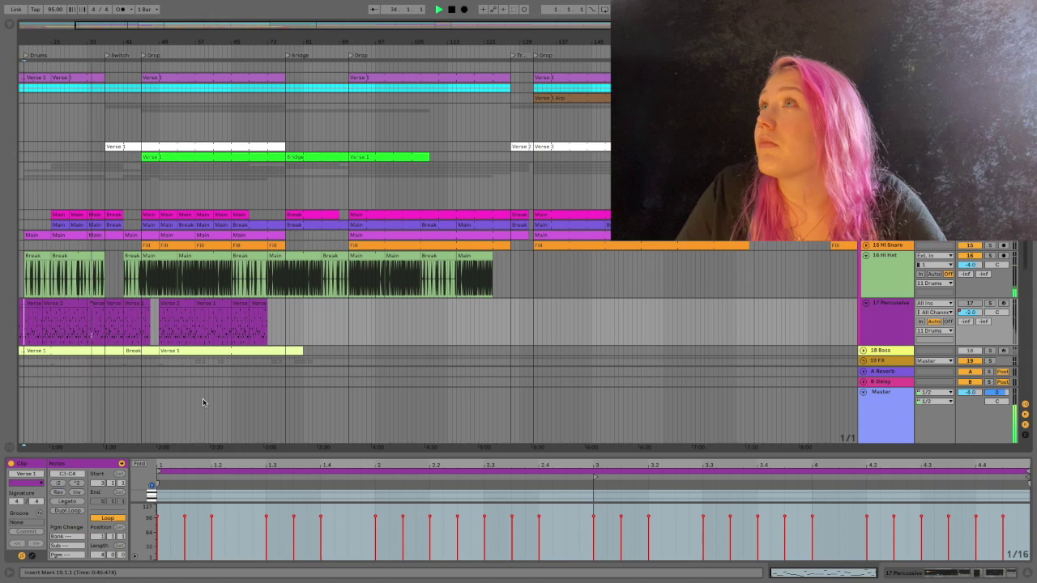
Inspect the automation lanes of the drum tracks during playback and check where the Percussion clips end
{"action": "key", "text": "a"}
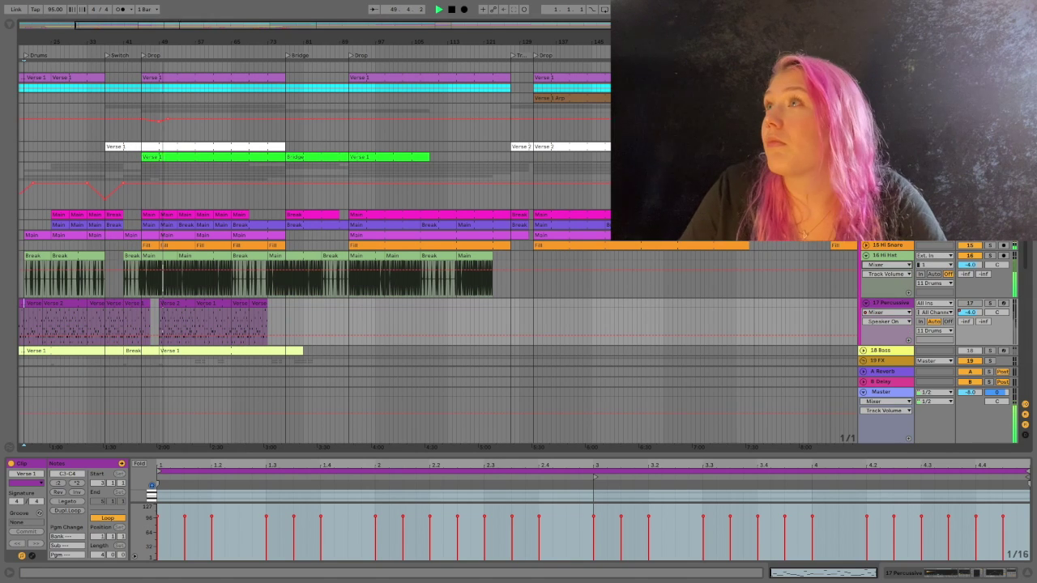
{"action": "scroll", "coordinate": [247, 298], "scroll_direction": "down", "scroll_amount": 1}
{"action": "scroll", "coordinate": [247, 298], "scroll_direction": "right", "scroll_amount": 1}
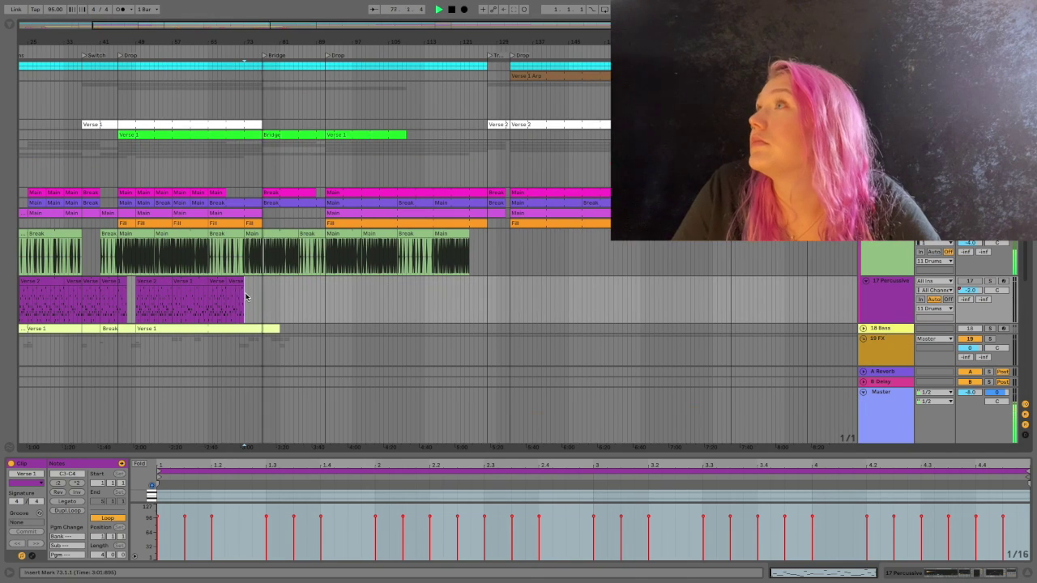
{"action": "scroll", "coordinate": [305, 327], "scroll_direction": "right", "scroll_amount": 5}
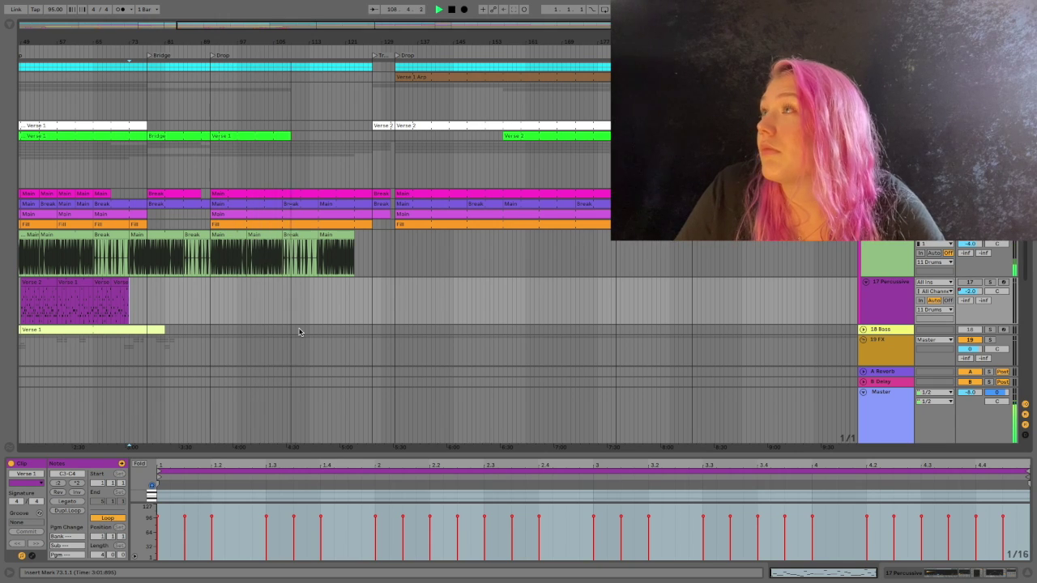
Fill the Hi Hat track with a Break clip up to bar 132, followed by Main and Break clips to bar 164
{"action": "scroll", "coordinate": [299, 332], "scroll_direction": "right", "scroll_amount": 3}
{"action": "left_click", "coordinate": [342, 247]}
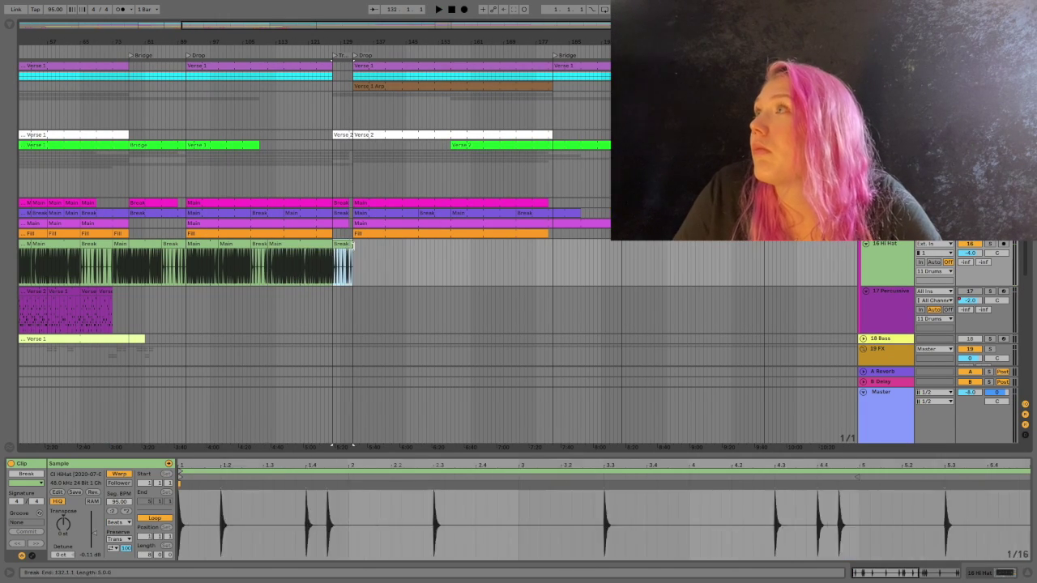
{"action": "left_click_drag", "start_coordinate": [352, 247], "coordinate": [484, 259]}
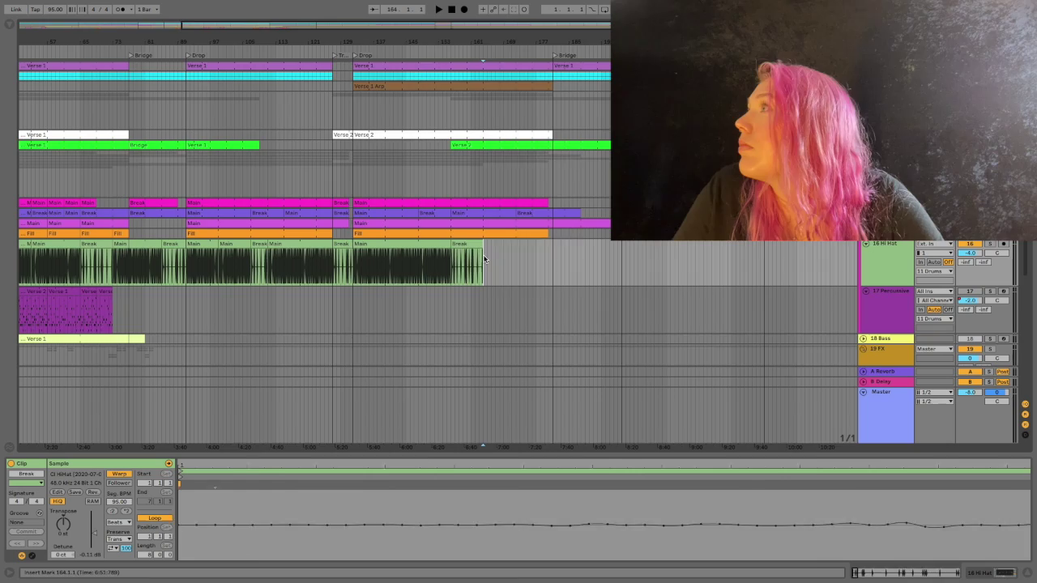
Continue the Hi Hat Main and Break clips from bar 164 through the Bridge and following Drop sections to beyond the Outro locator
{"action": "key", "text": "ctrl+d"}
{"action": "scroll", "coordinate": [461, 247], "scroll_direction": "right", "scroll_amount": 4}
{"action": "left_click", "coordinate": [444, 234]}
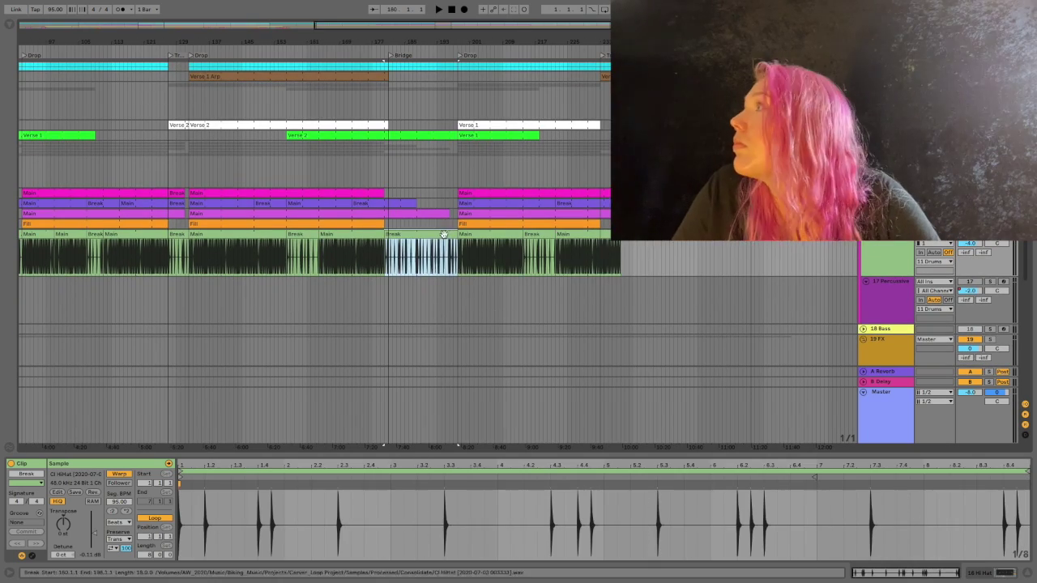
{"action": "key", "text": "ctrl+d"}
{"action": "key", "text": "ctrl+d"}
{"action": "key", "text": "ctrl+d"}
Play the end of the song and review the clips on the melody, drum and FX tracks around the Outro
{"action": "scroll", "coordinate": [444, 234], "scroll_direction": "down", "scroll_amount": 1}
{"action": "key", "text": "space"}
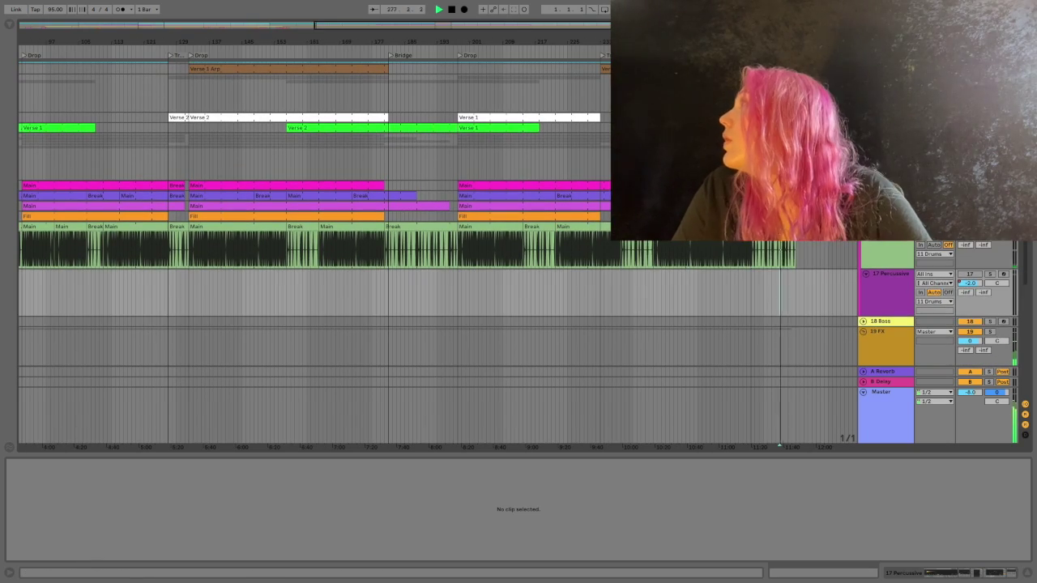
{"action": "scroll", "coordinate": [405, 243], "scroll_direction": "up", "scroll_amount": 5}
{"action": "left_click", "coordinate": [769, 243]}
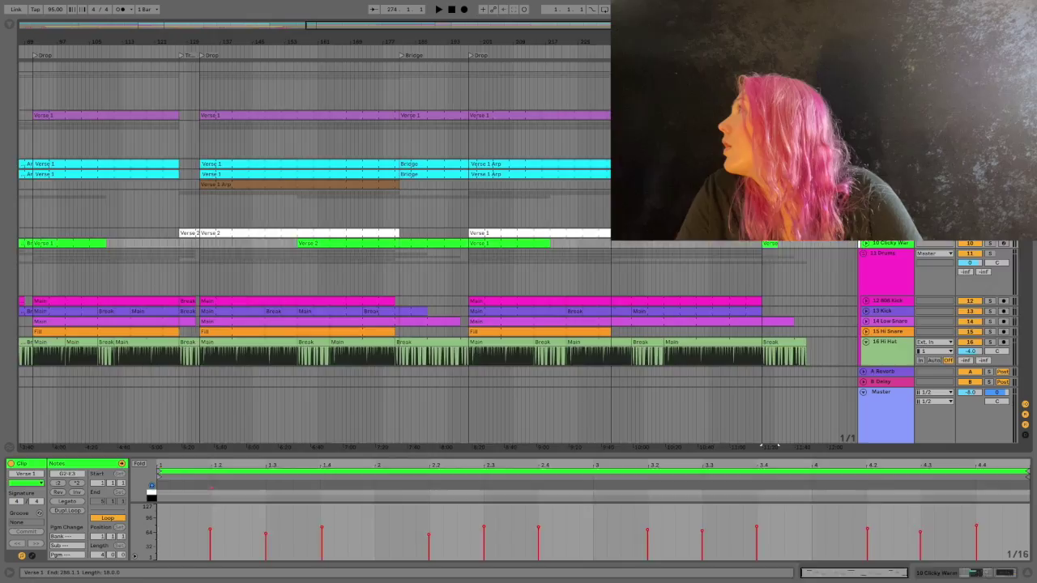
{"action": "scroll", "coordinate": [405, 243], "scroll_direction": "down", "scroll_amount": 5}
{"action": "scroll", "coordinate": [405, 243], "scroll_direction": "up", "scroll_amount": 5}
{"action": "scroll", "coordinate": [405, 243], "scroll_direction": "down", "scroll_amount": 5}
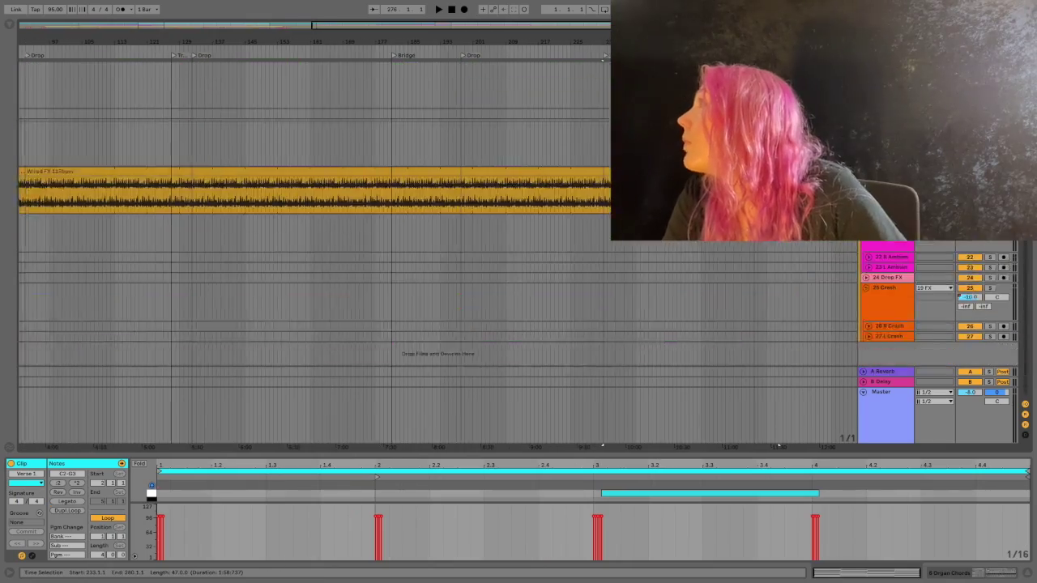
{"action": "scroll", "coordinate": [406, 243], "scroll_direction": "up", "scroll_amount": 5}
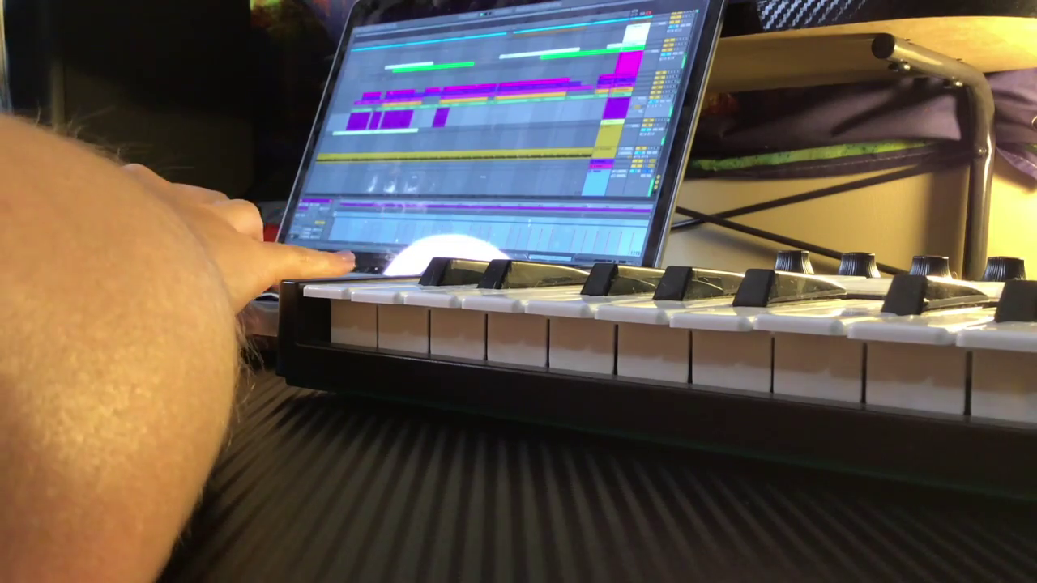
{"action": "scroll", "coordinate": [502, 90], "scroll_direction": "down", "scroll_amount": 3}
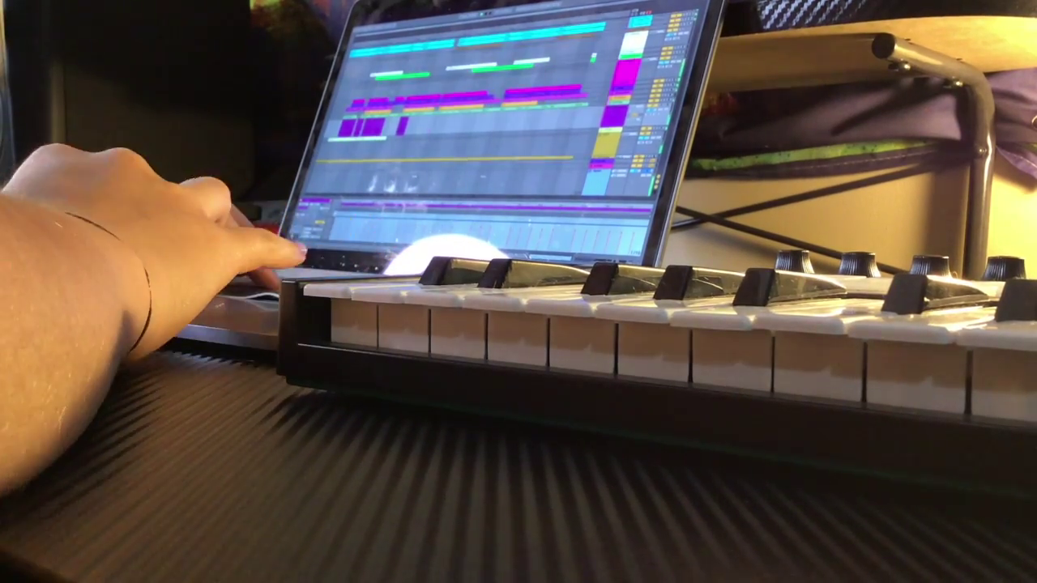
{"action": "scroll", "coordinate": [487, 89], "scroll_direction": "up", "scroll_amount": 5}
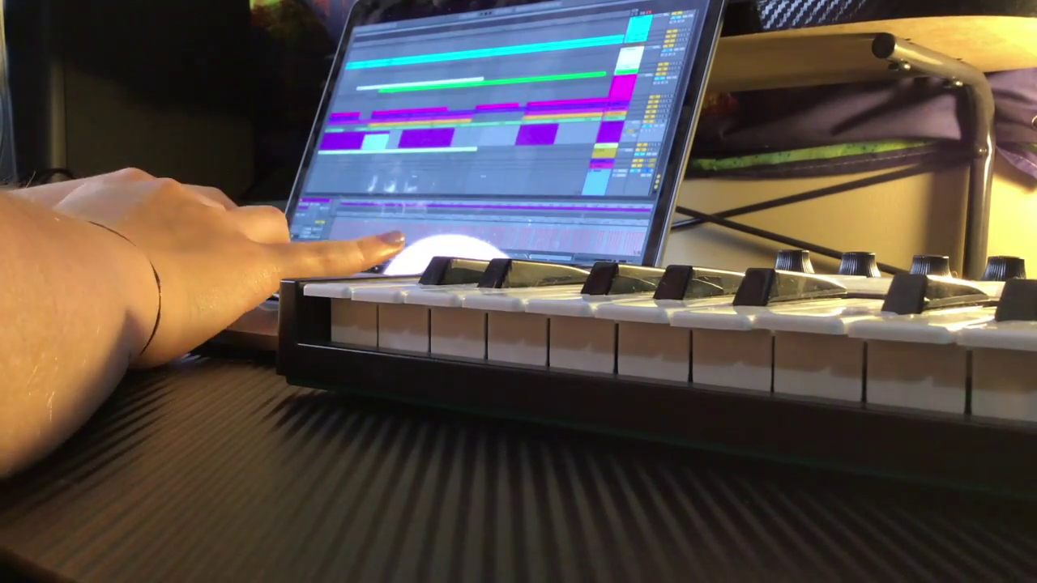
{"action": "scroll", "coordinate": [486, 89], "scroll_direction": "down", "scroll_amount": 4}
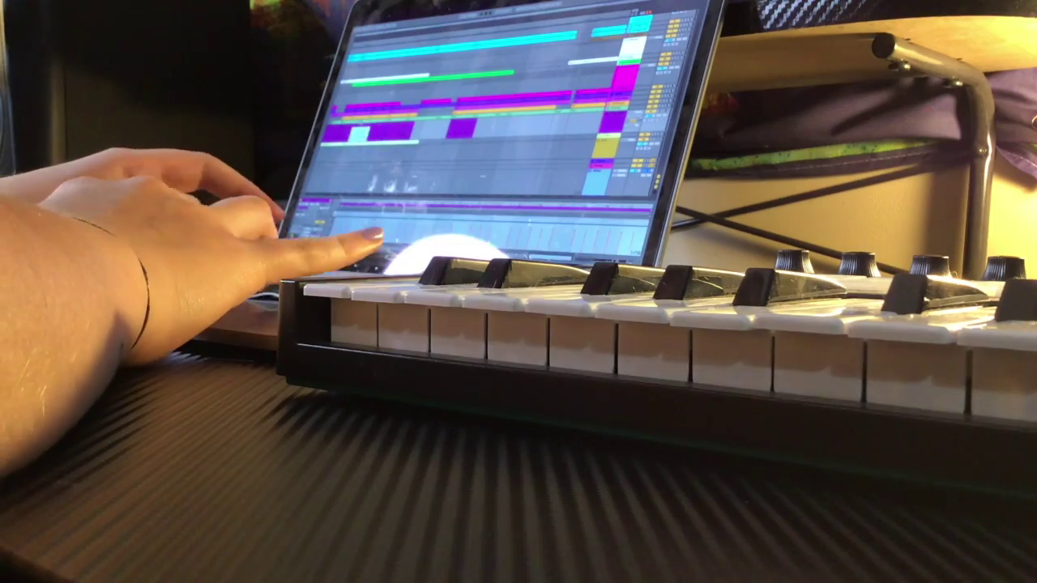
Review the full arrangement across all instrument, drum and FX tracks from the Intro to the Outro locator
{"action": "scroll", "coordinate": [486, 89], "scroll_direction": "down", "scroll_amount": 2}
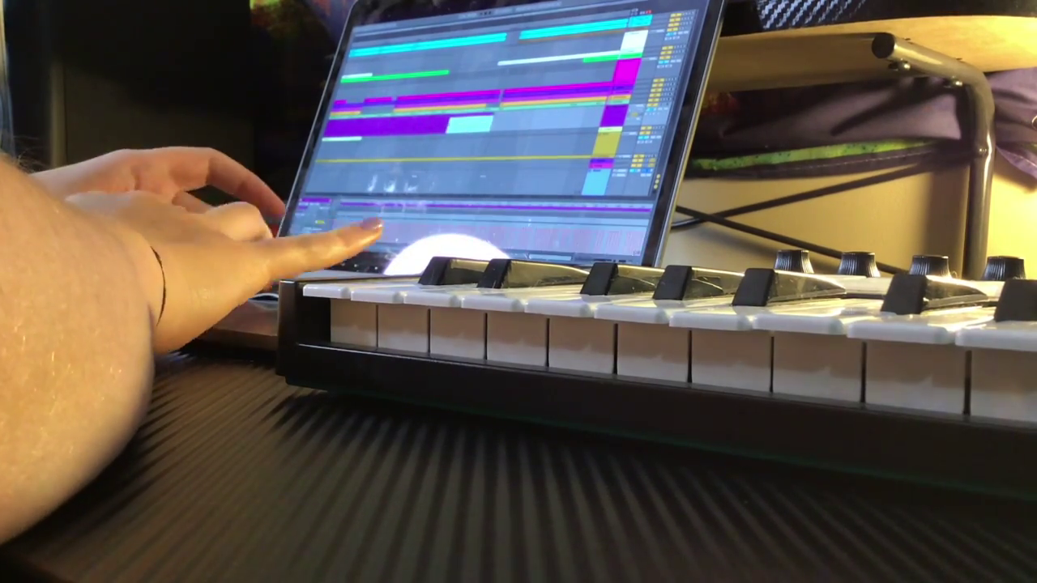
{"action": "left_click", "coordinate": [441, 128]}
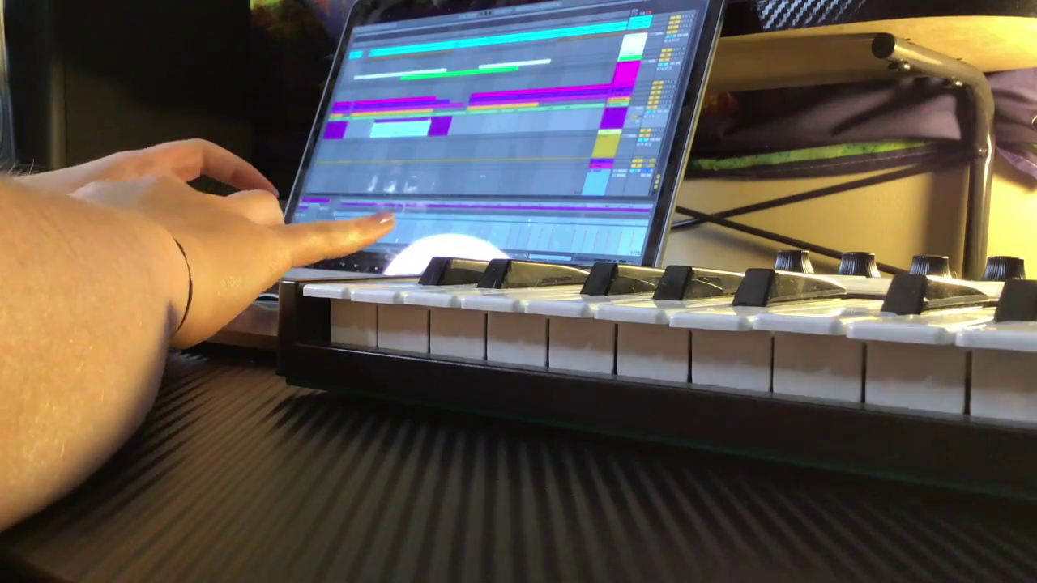
{"action": "scroll", "coordinate": [486, 106], "scroll_direction": "right", "scroll_amount": 2}
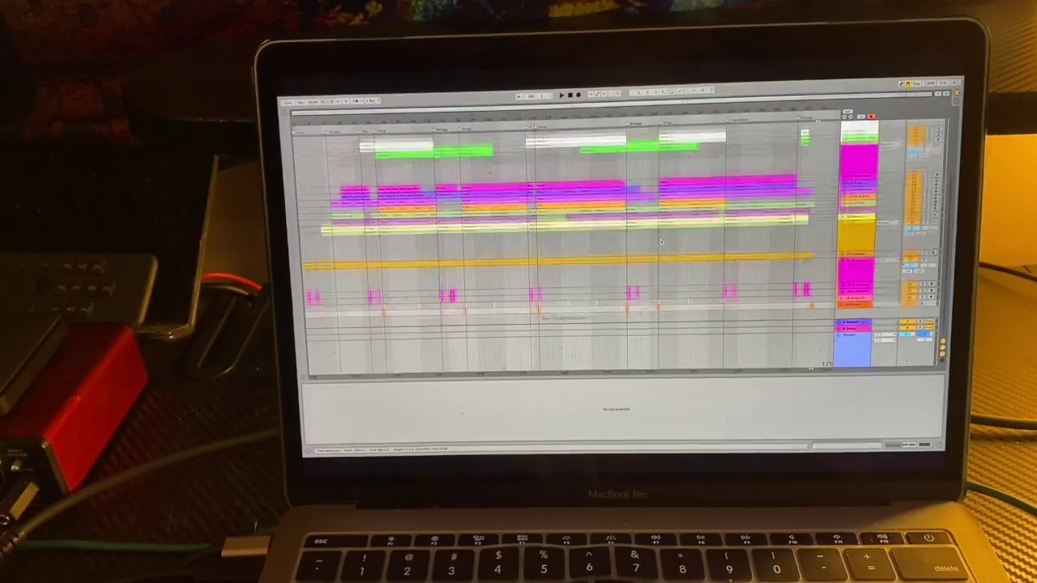
{"action": "scroll", "coordinate": [661, 242], "scroll_direction": "up", "scroll_amount": 5}
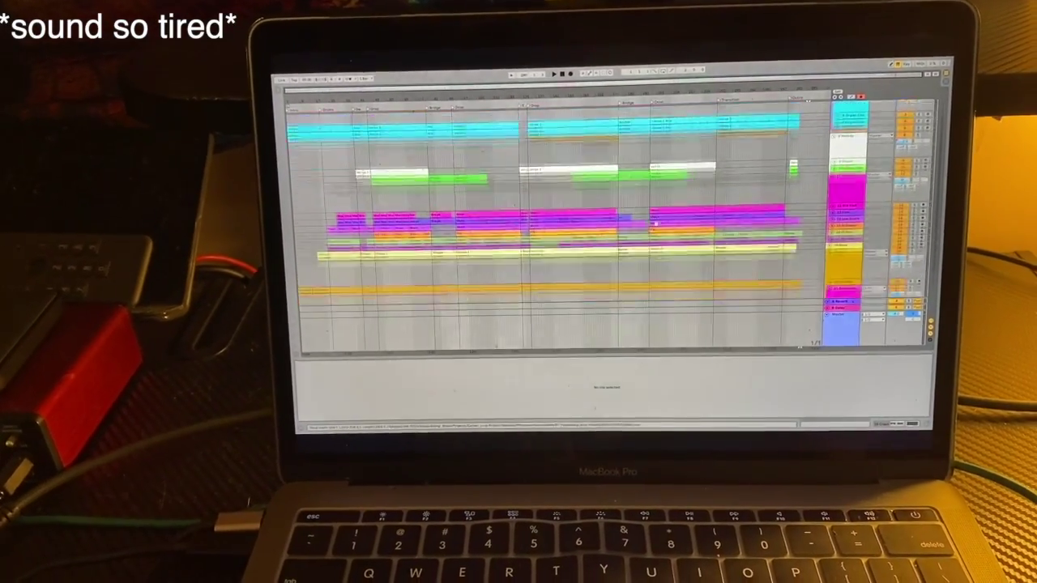
{"action": "key", "text": "minus"}
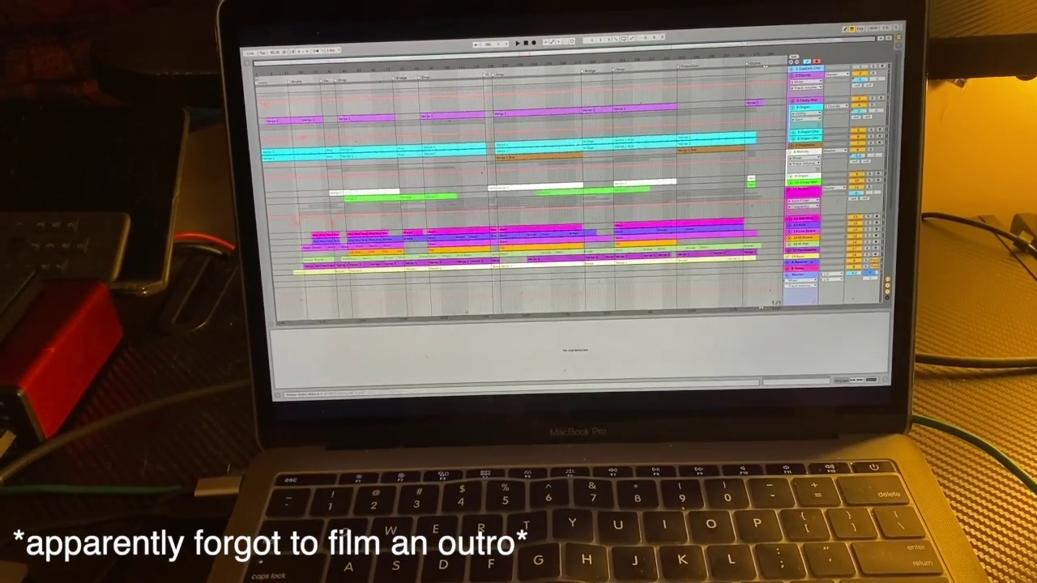
{"action": "left_click", "coordinate": [597, 119]}
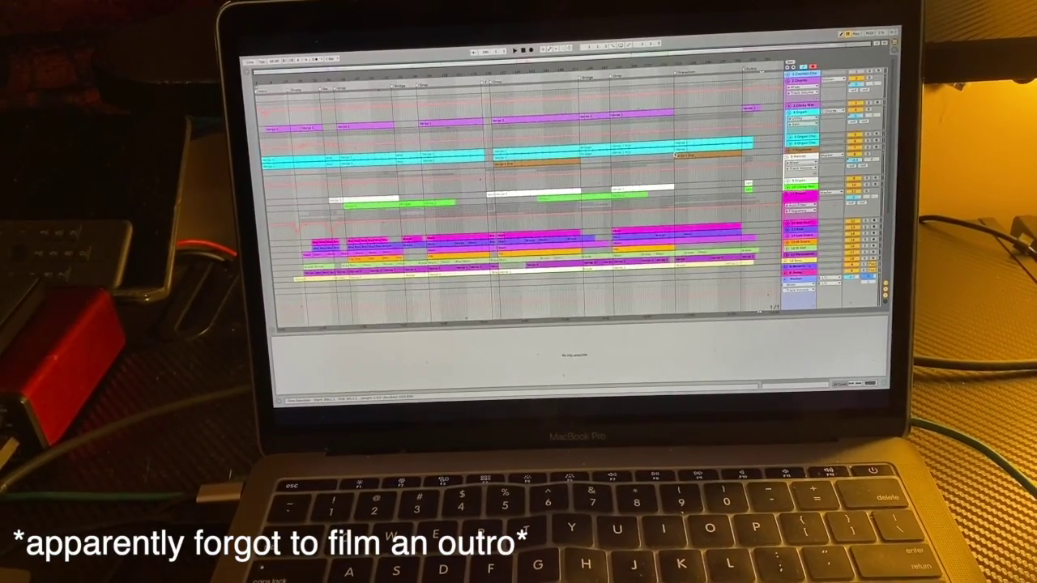